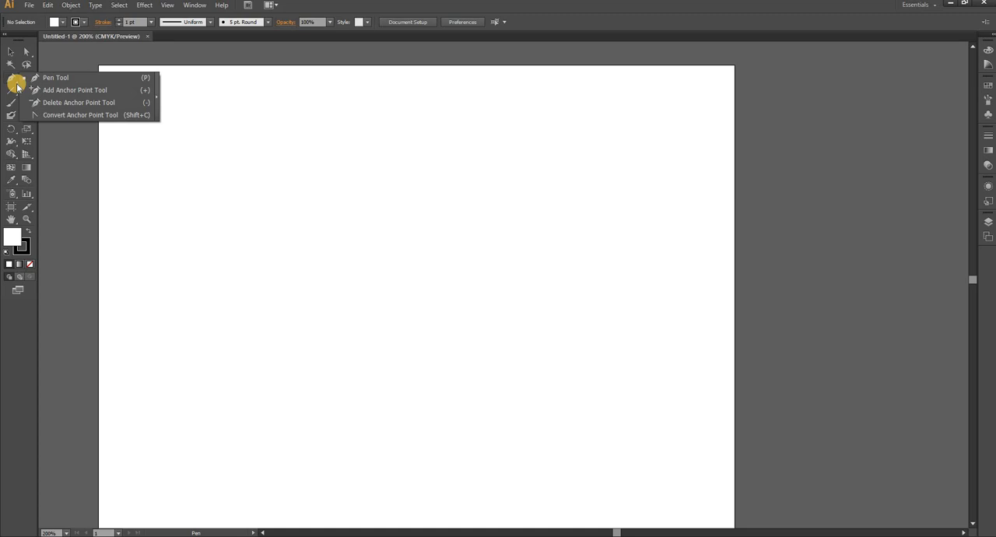
Draw a closed five-sided shape of straight segments with the Pen tool in the upper part of the artboard.
left_click(17, 85)
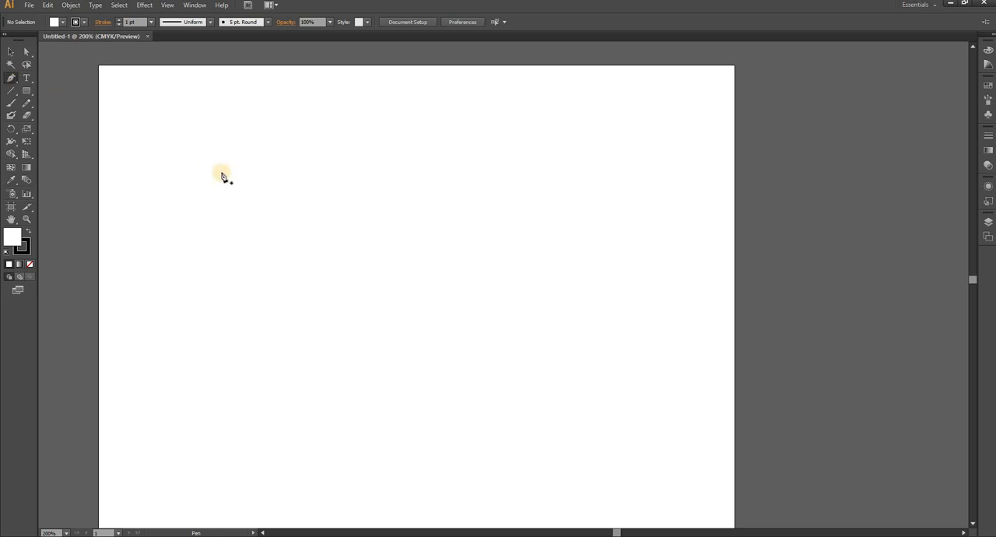
left_click_drag(221, 172, 410, 170)
left_click(409, 166)
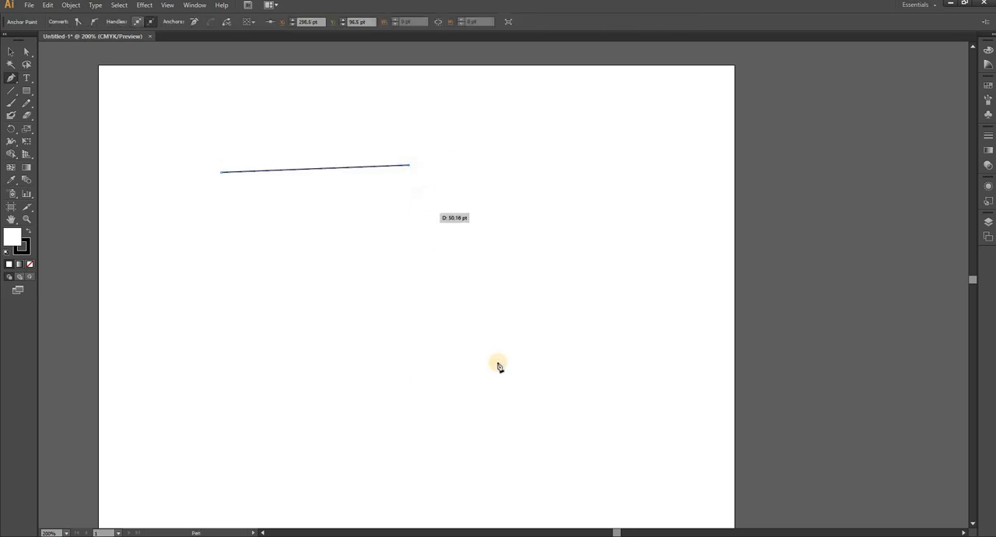
left_click(397, 249)
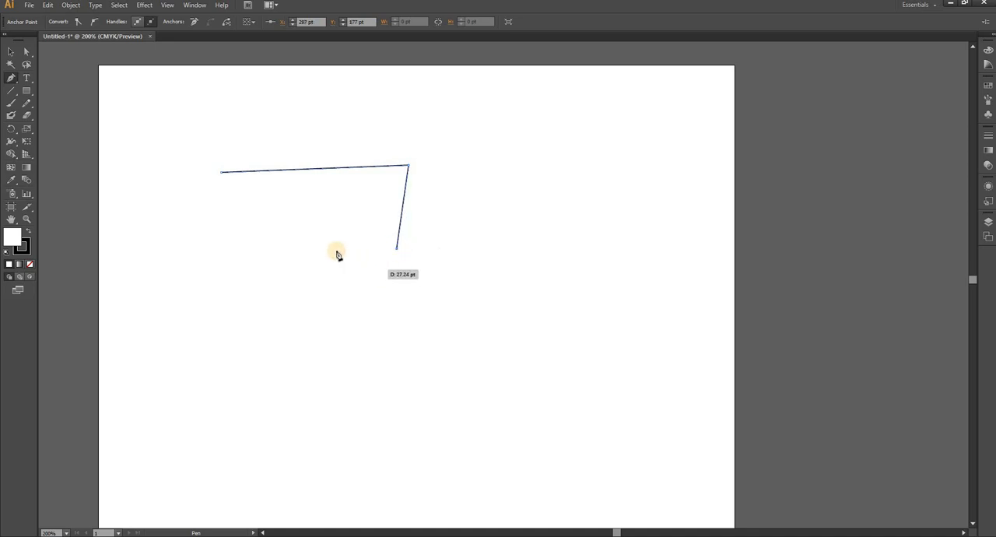
left_click(289, 256)
left_click(261, 195)
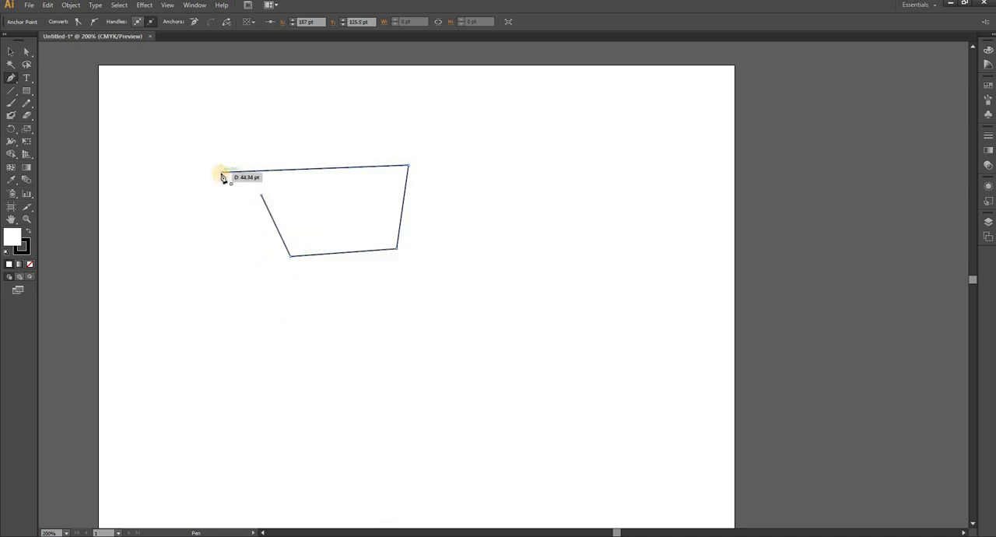
left_click(221, 174)
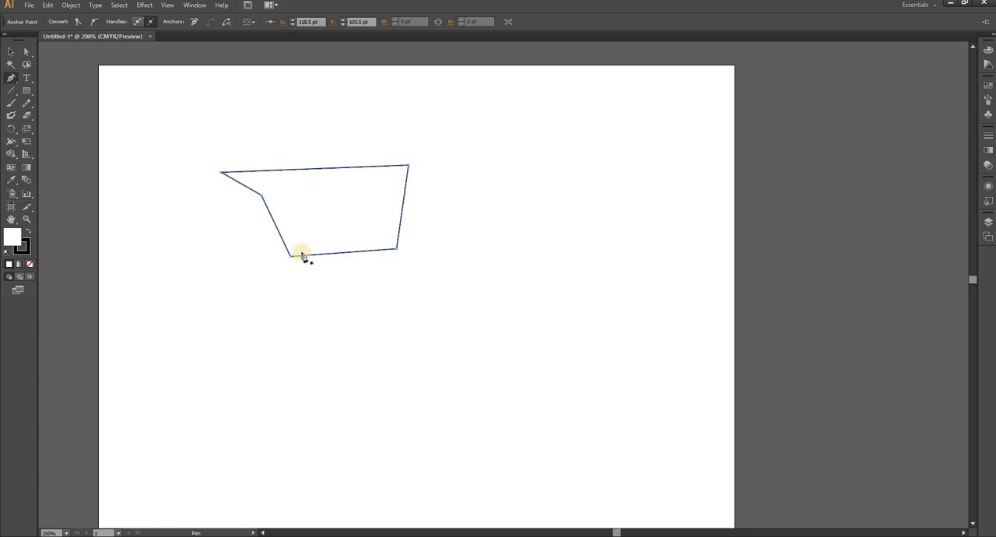
Fill the five-sided shape with red.
double_click(11, 238)
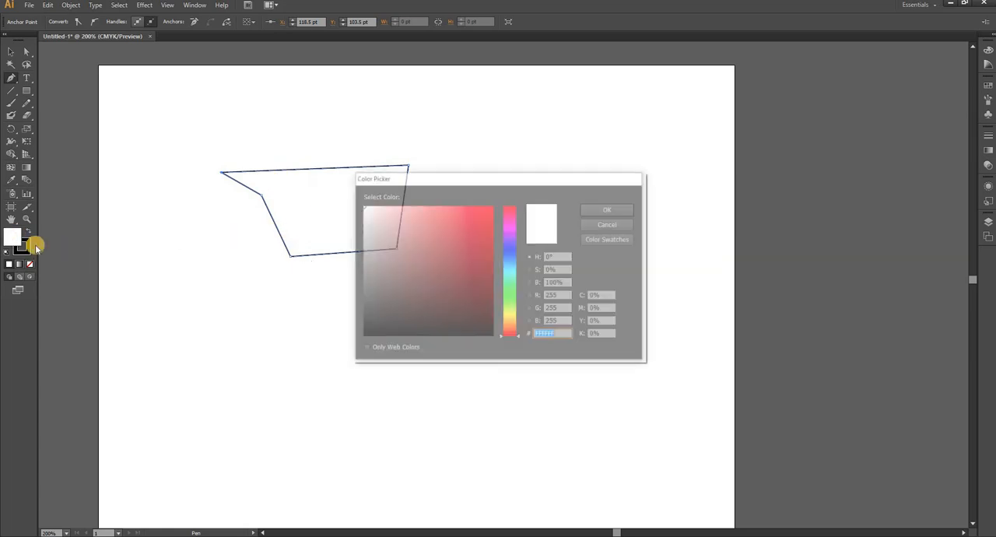
left_click_drag(458, 231, 471, 223)
left_click(615, 211)
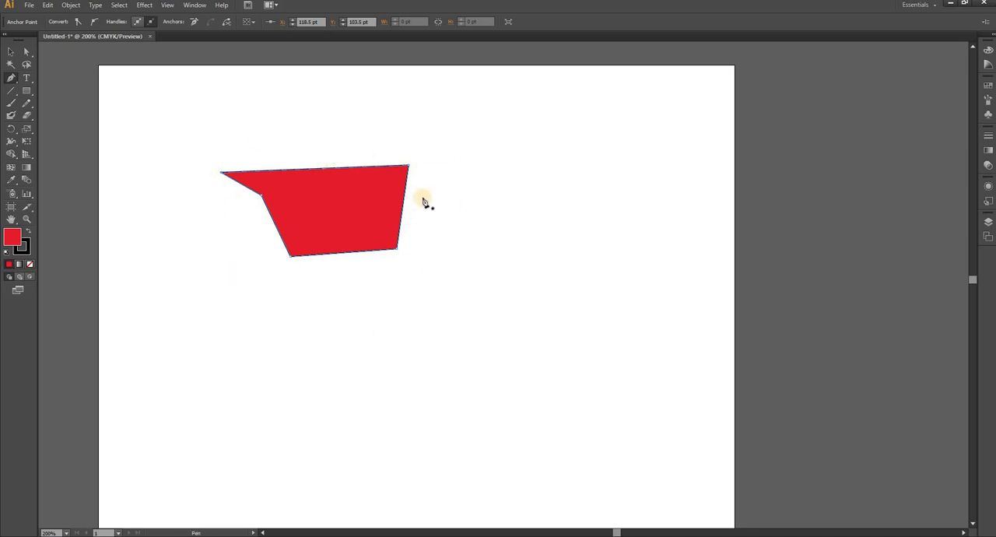
Undo the red fill and all segments of the five-sided shape.
key("ctrl+z")
key("ctrl+z")
key("ctrl+z")
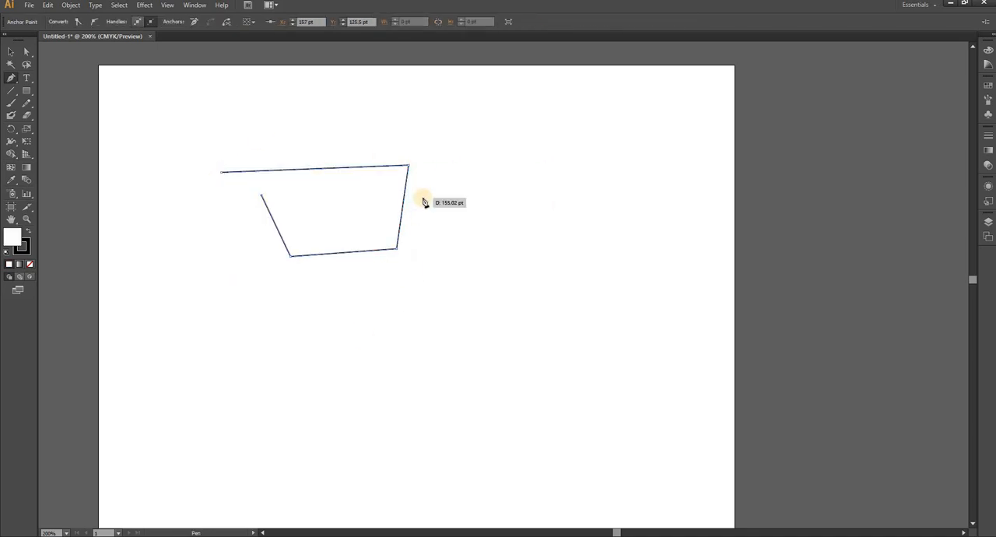
key("ctrl+z")
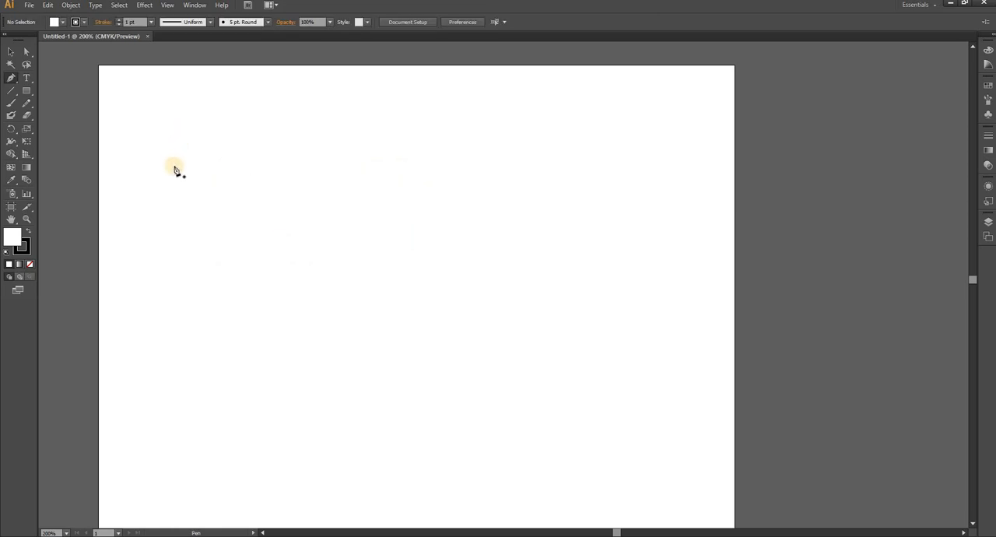
Draw an open path with the Pen tool, forming an arch that continues into an S-shaped curve and ends at a corner point.
left_click(175, 166)
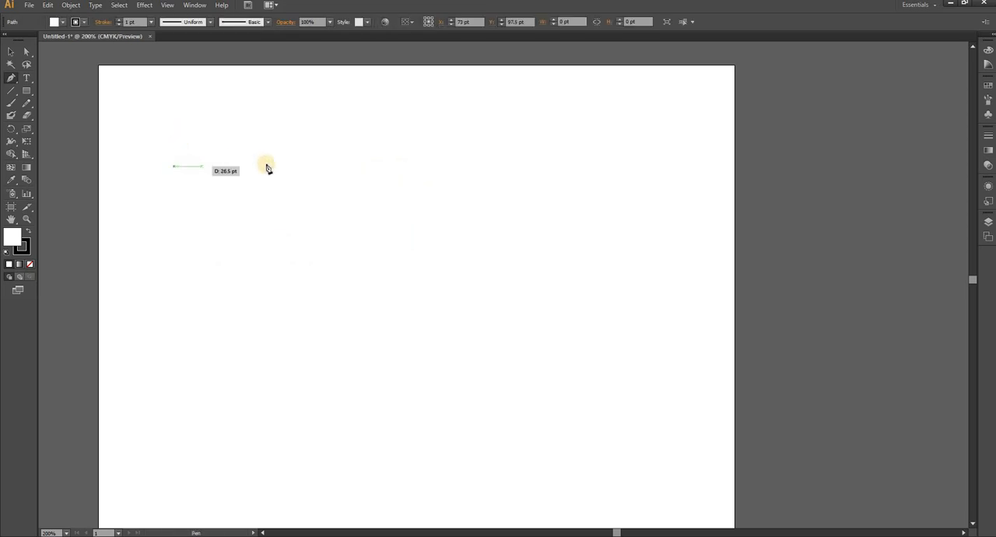
left_click(349, 164)
mouse_move(349, 169)
left_mouse_down()
mouse_move(456, 249)
mouse_move(447, 263)
left_mouse_up()
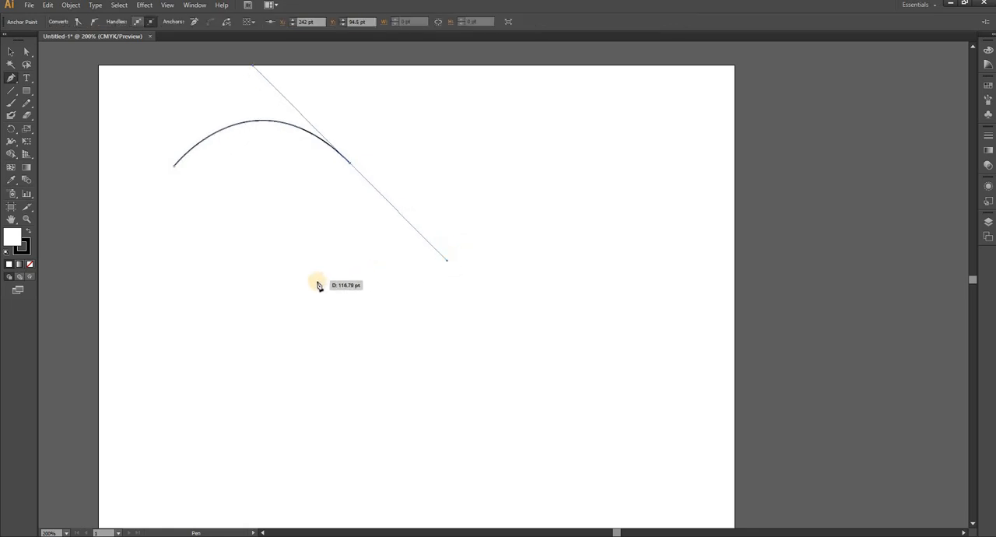
left_click_drag(316, 281, 308, 373)
left_click(205, 264)
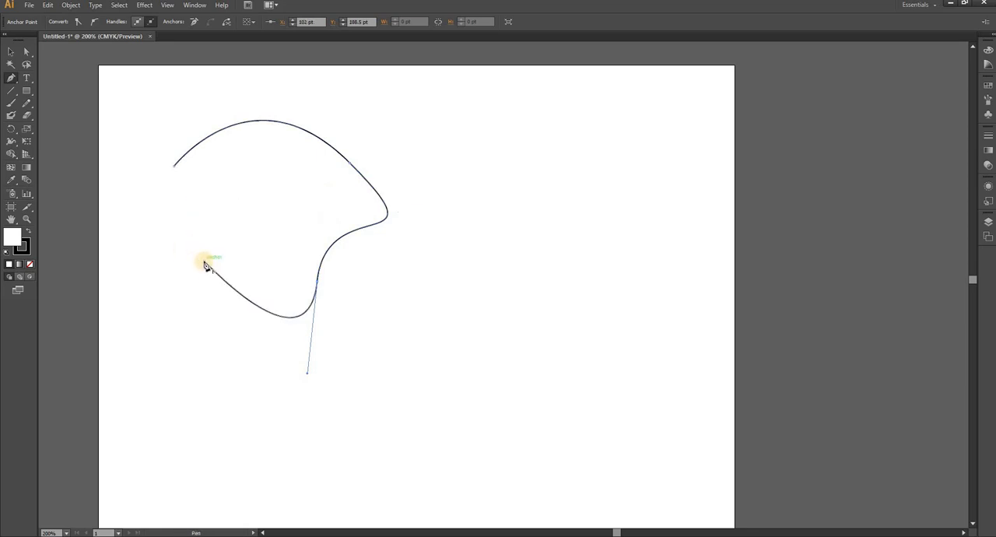
Continue the curved path with straight segments around its outer side and close it at the starting anchor.
left_click(163, 337)
left_click(196, 397)
left_click(335, 368)
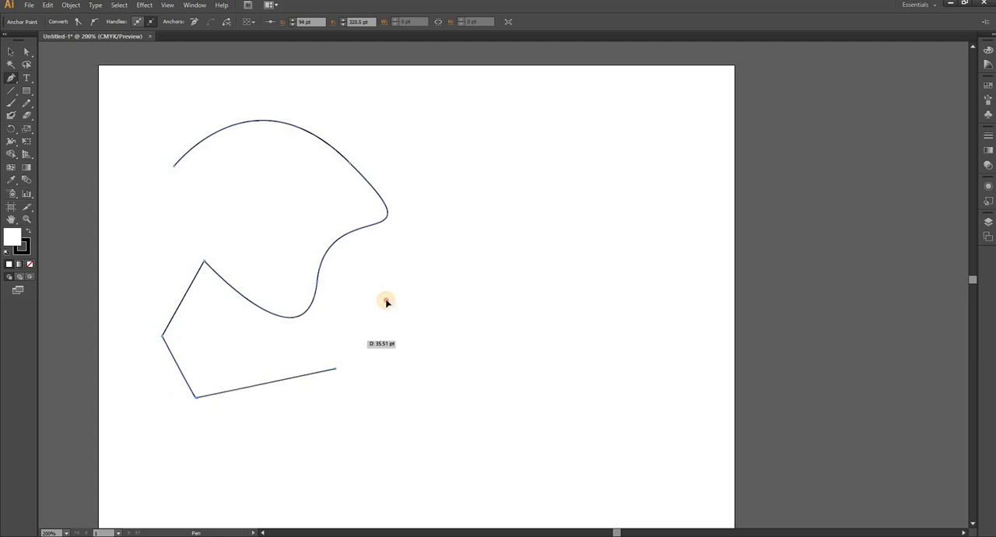
left_click(387, 300)
left_click(416, 243)
left_click(413, 156)
left_click(315, 103)
left_click(226, 99)
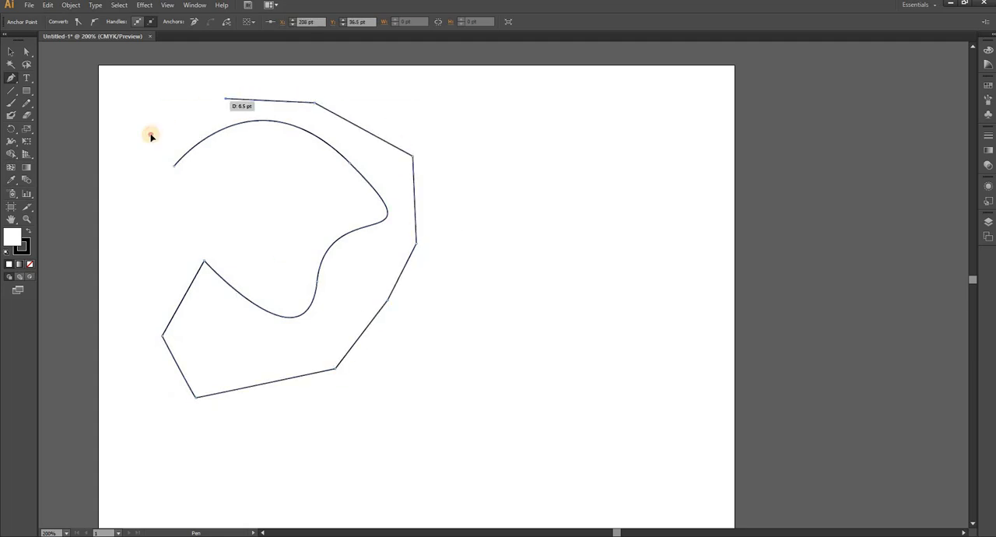
left_click(151, 134)
left_click(173, 164)
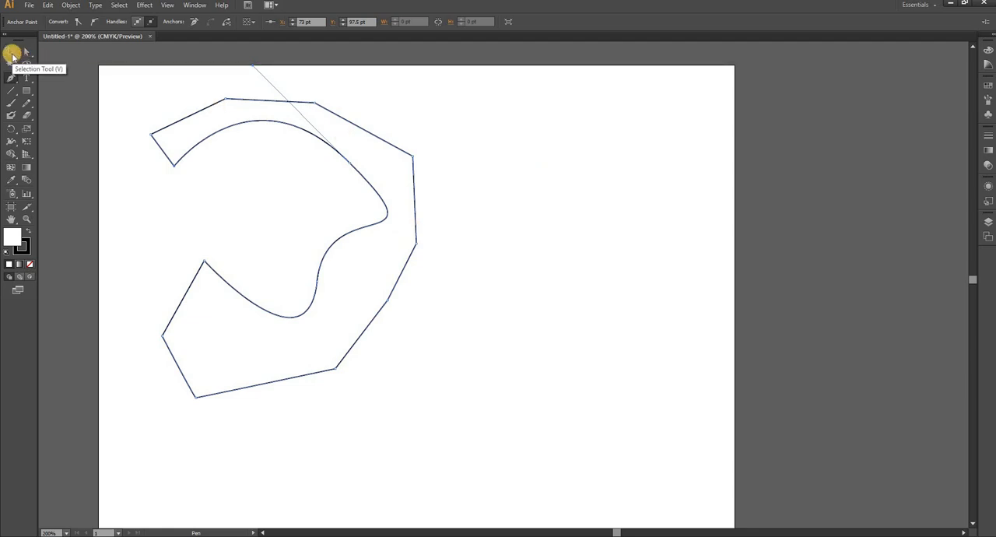
Move the closed shape toward the middle of the artboard and delete it.
left_click(11, 54)
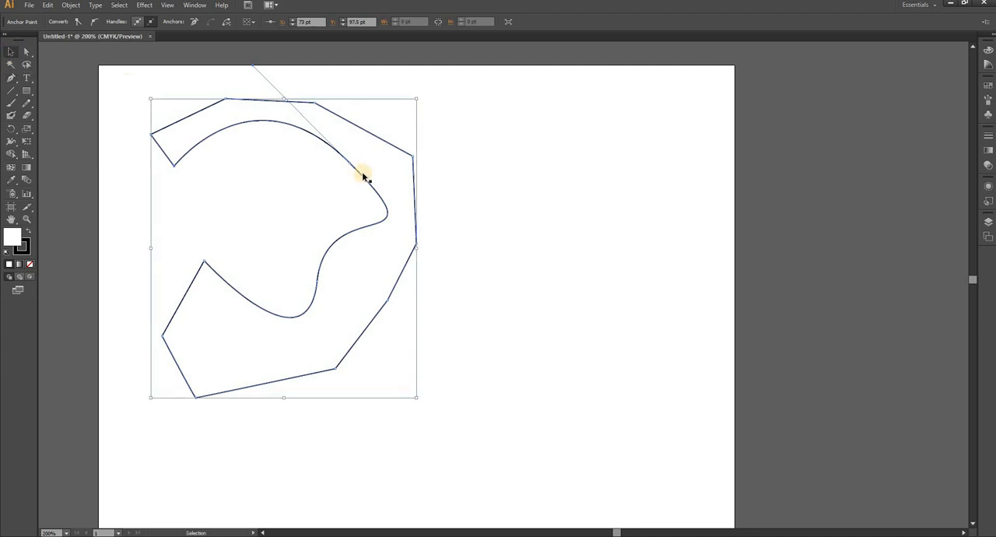
left_click_drag(367, 174, 550, 168)
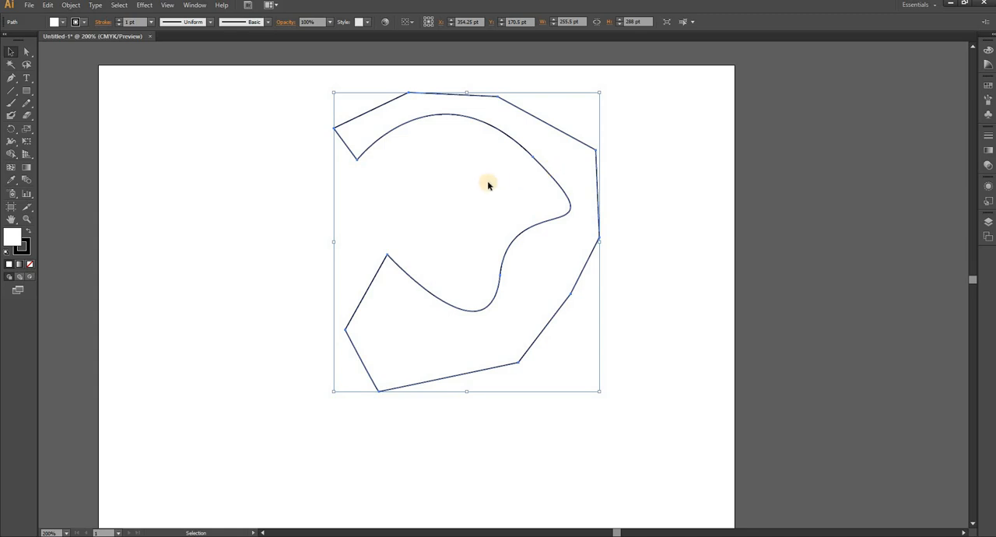
key("Delete")
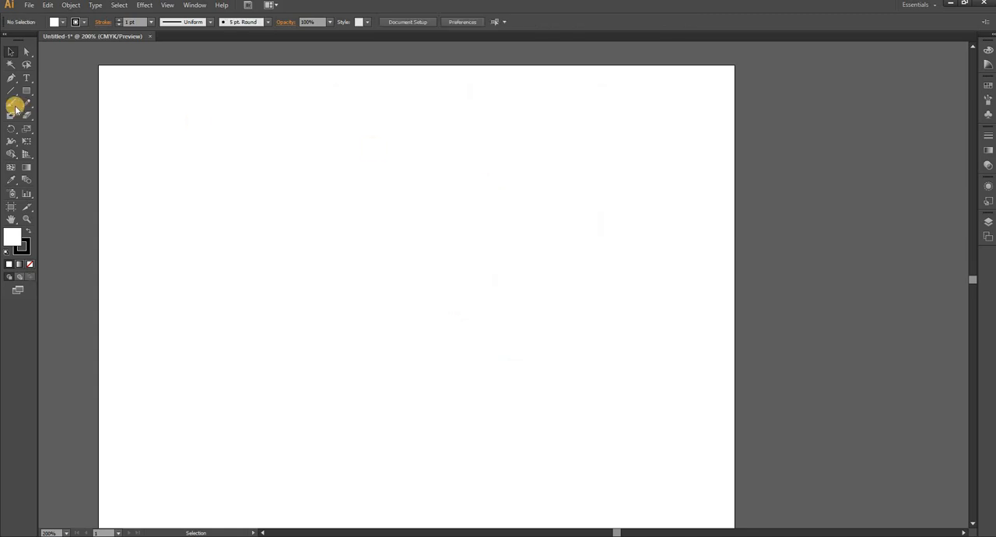
Draw two separate 1 pt diagonal lines with the Pen tool, forming a peak with a small gap at its apex.
left_click(11, 78)
left_click(215, 233)
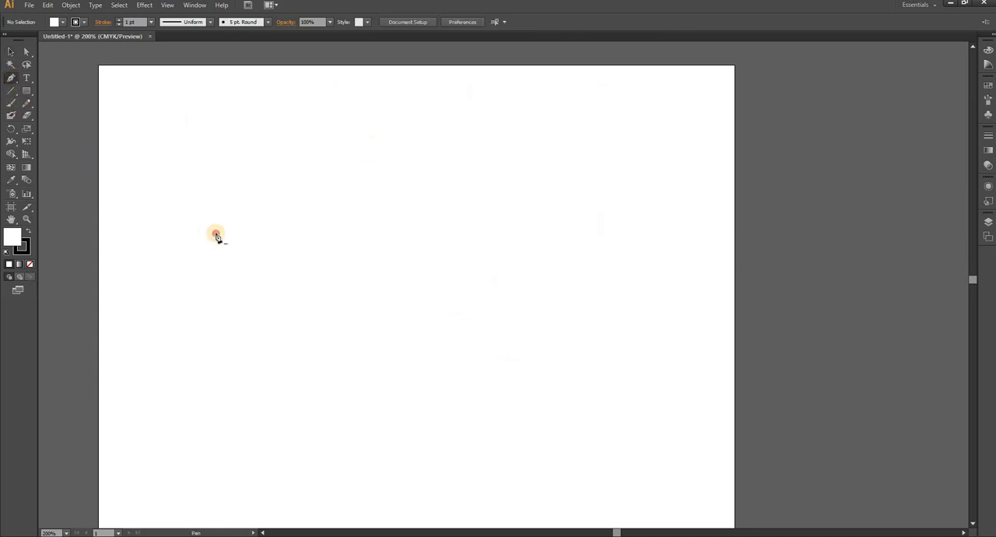
left_click(304, 151)
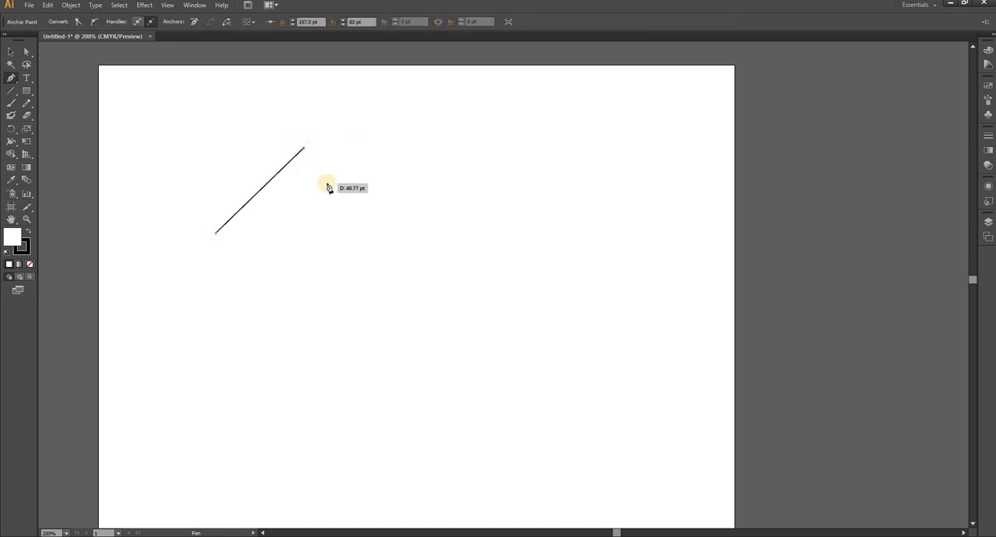
left_click(10, 52)
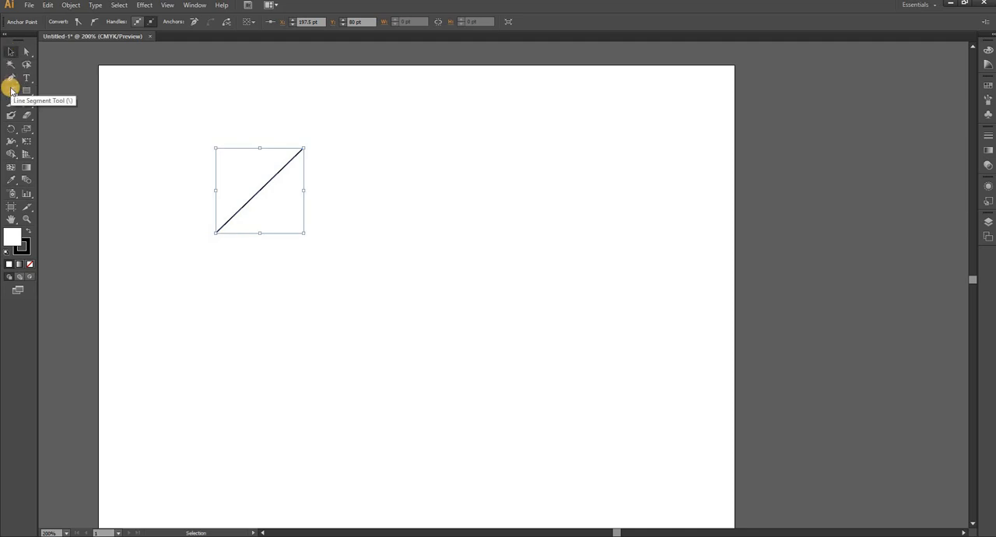
left_click(10, 77)
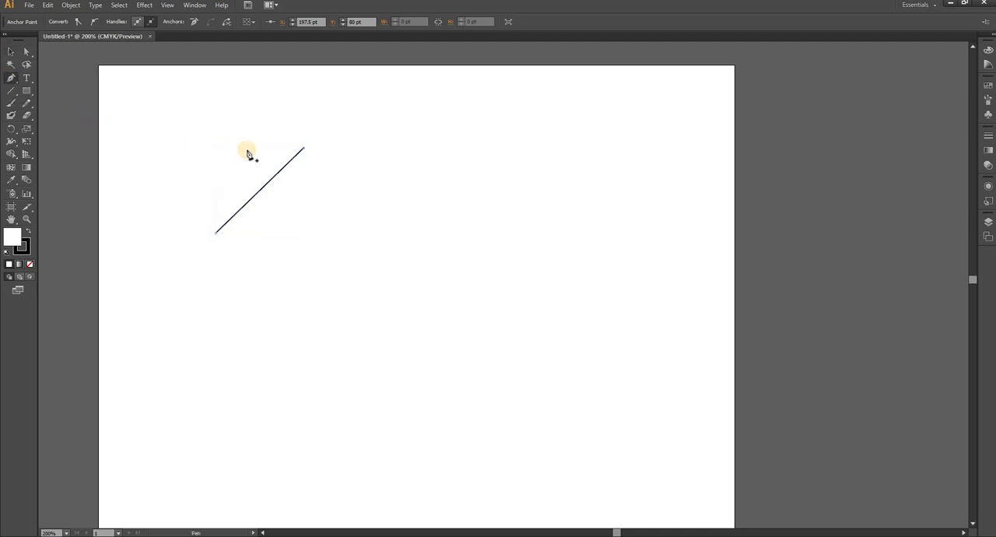
left_click(309, 148)
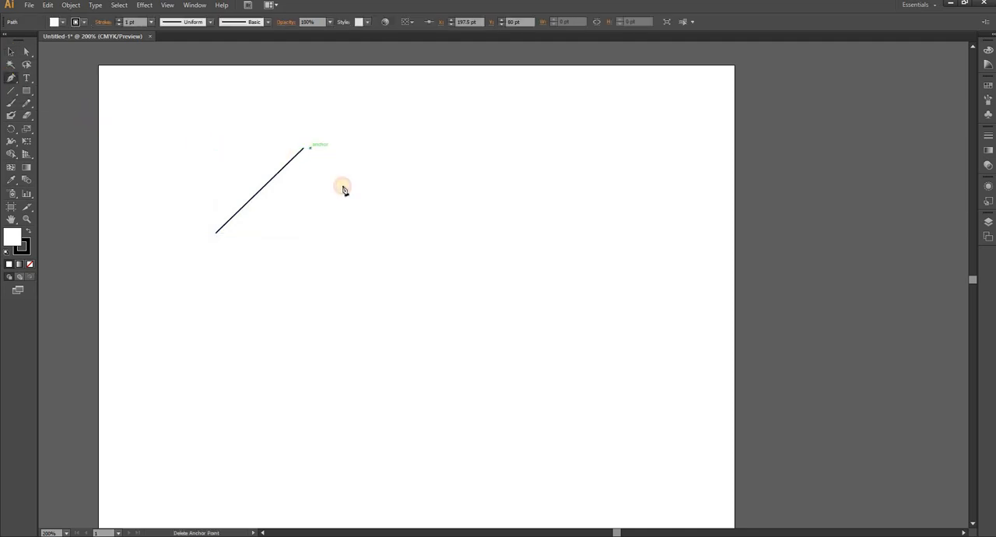
left_click(381, 233)
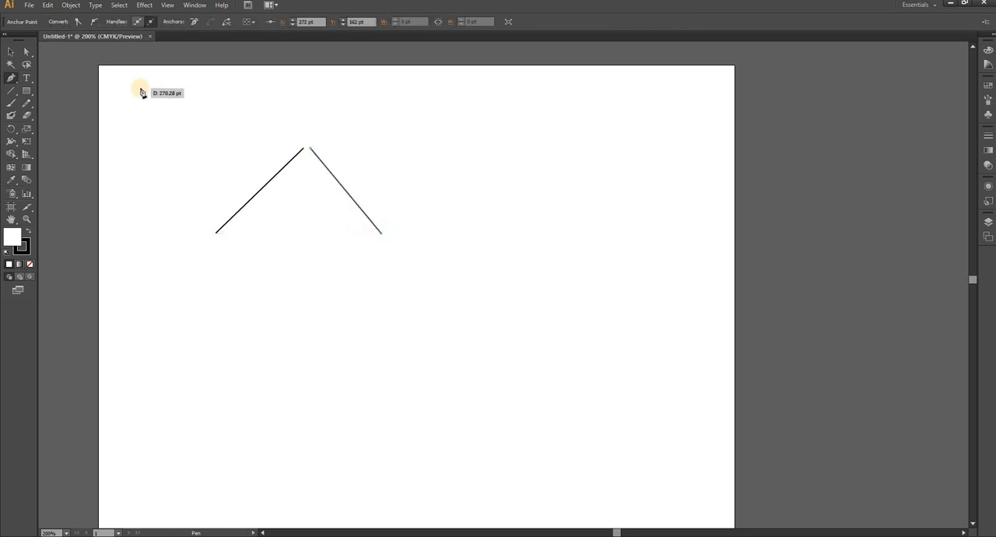
Undo both thin diagonal lines.
key("ctrl+z")
key("ctrl+z")
key("ctrl+z")
key("ctrl+z")
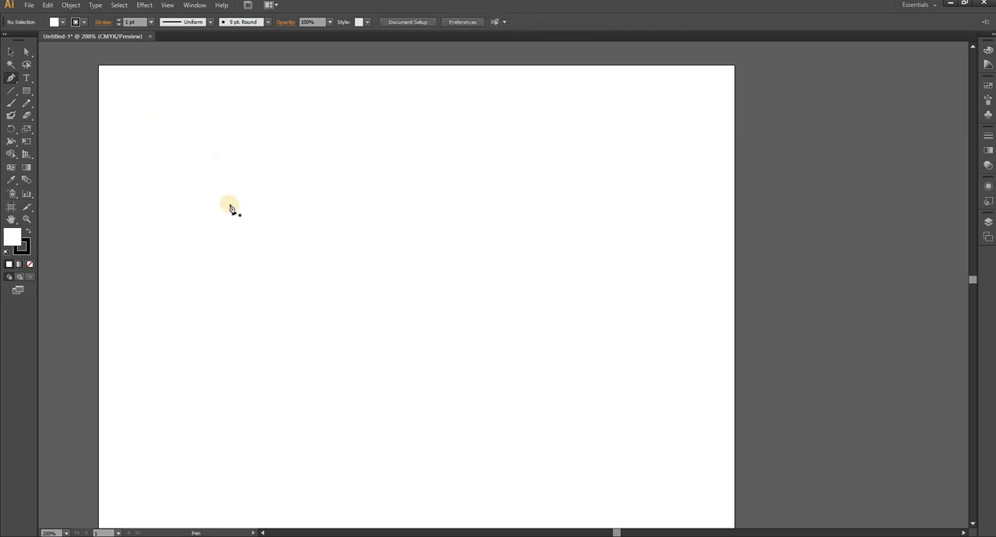
Set the stroke weight to 6 pt and draw two separate diagonal lines forming a peak with a gap at its apex.
left_click(152, 22)
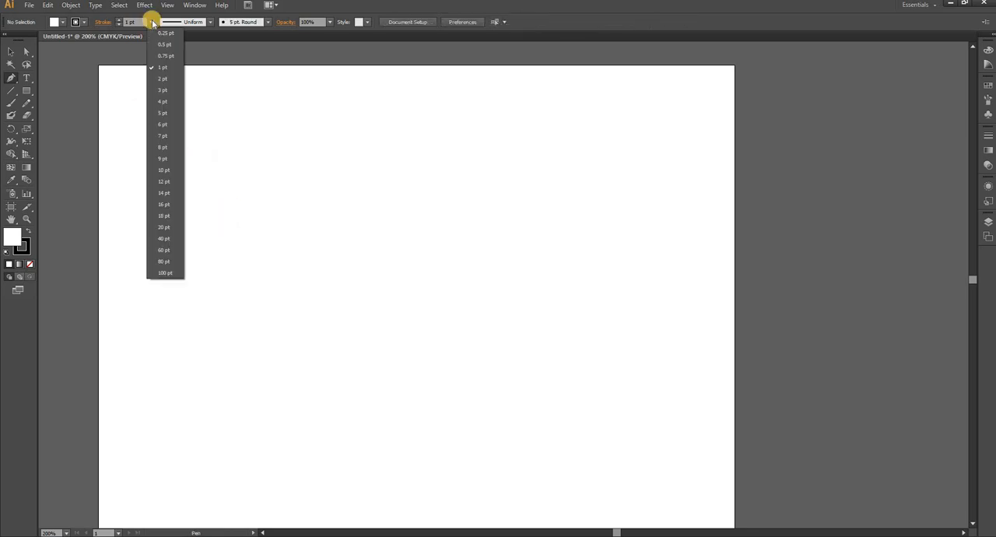
left_click(160, 125)
left_click(186, 248)
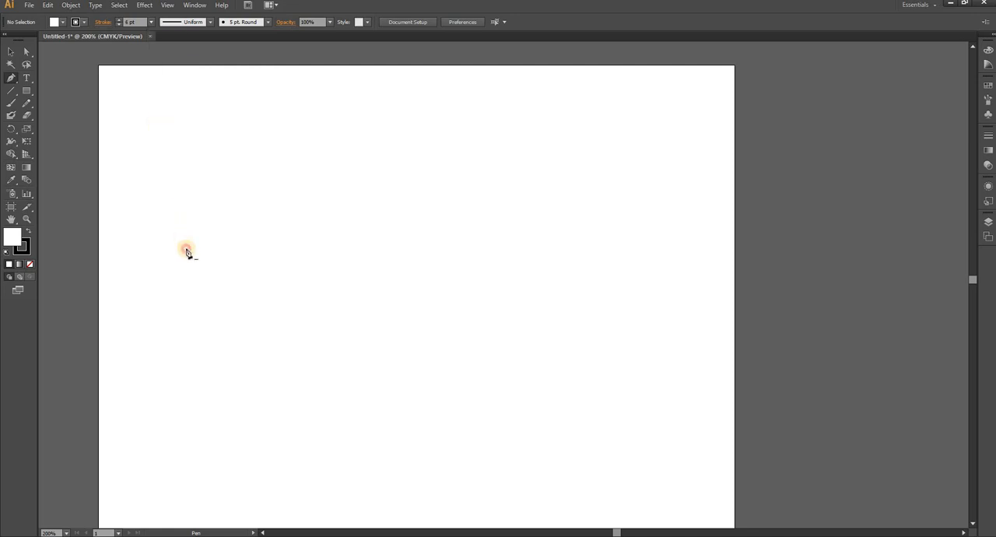
left_click(274, 168)
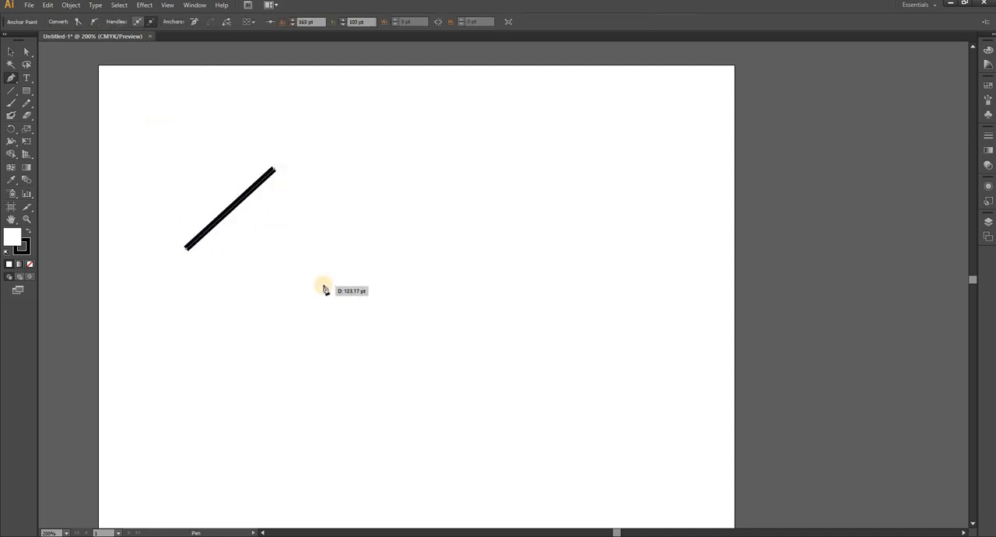
left_click(11, 51)
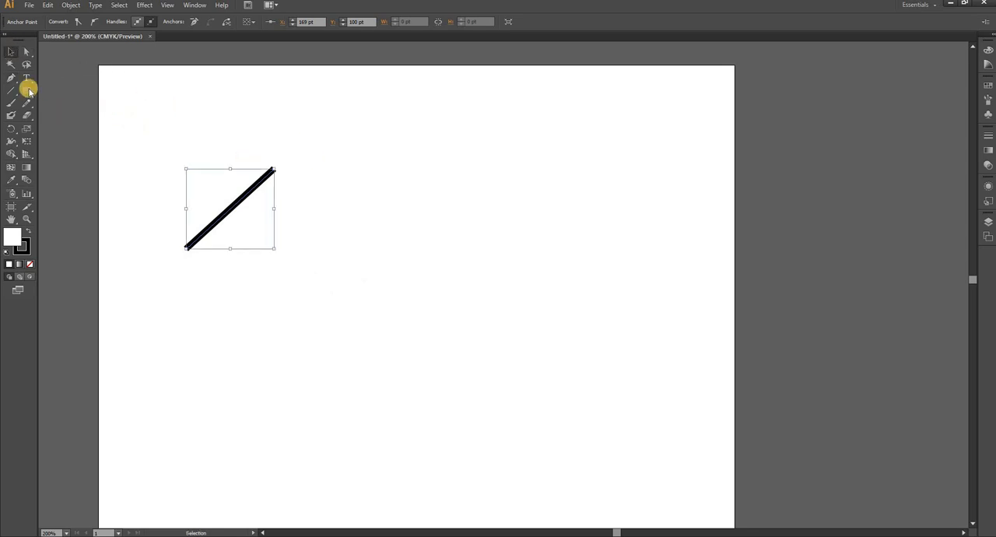
left_click(11, 78)
left_click(284, 168)
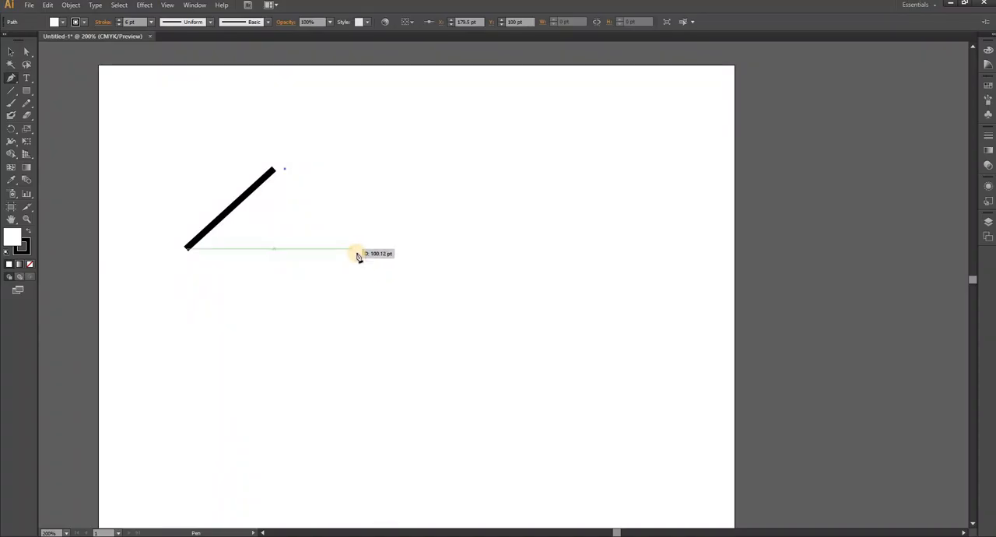
left_click(359, 252)
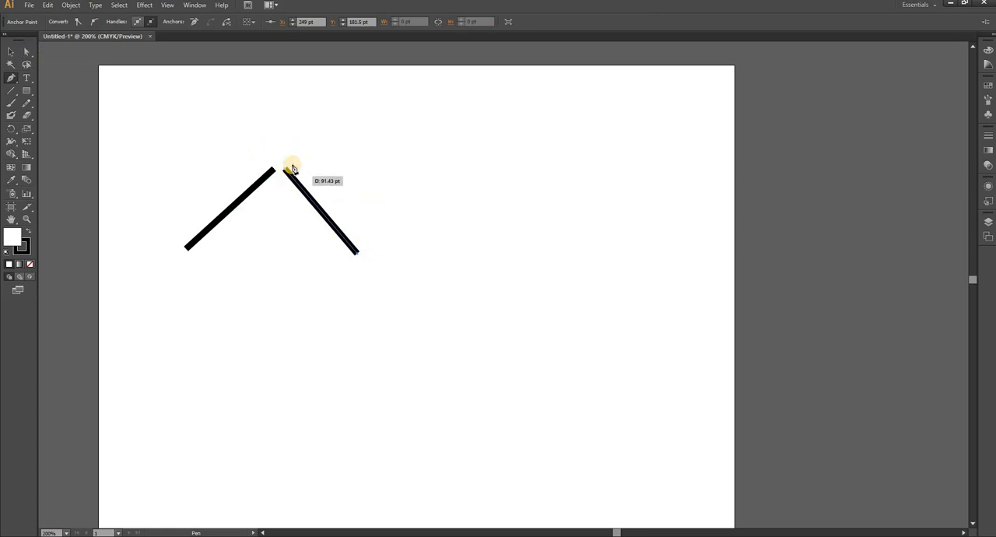
Connect the two upper end points of the thick lines using Direct Selection, and undo the join.
left_click(27, 51)
left_click_drag(252, 134, 312, 197)
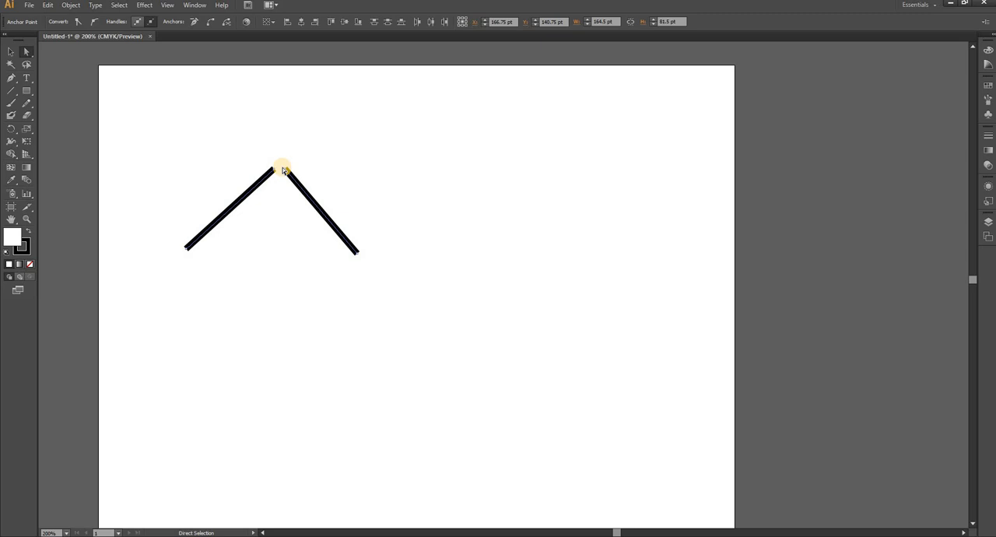
left_click(214, 22)
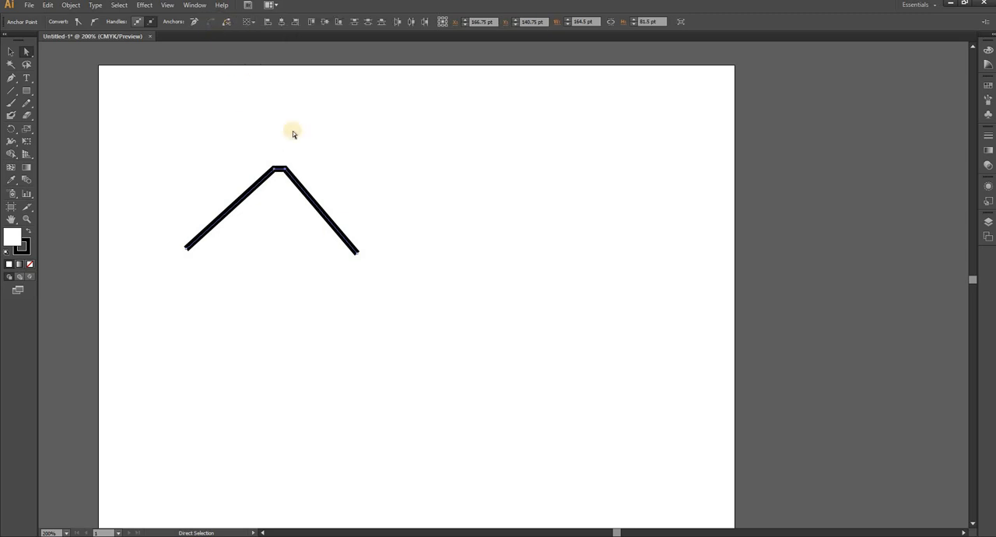
key("ctrl+z")
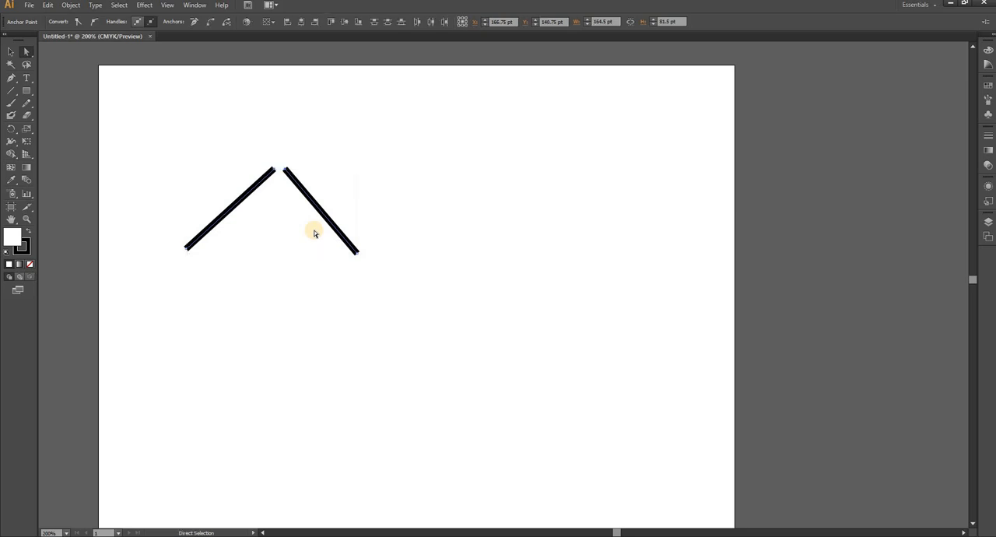
Join the upper end points of the two thick lines with a straight segment, and undo that join.
left_click_drag(248, 144, 312, 203)
right_click(287, 173)
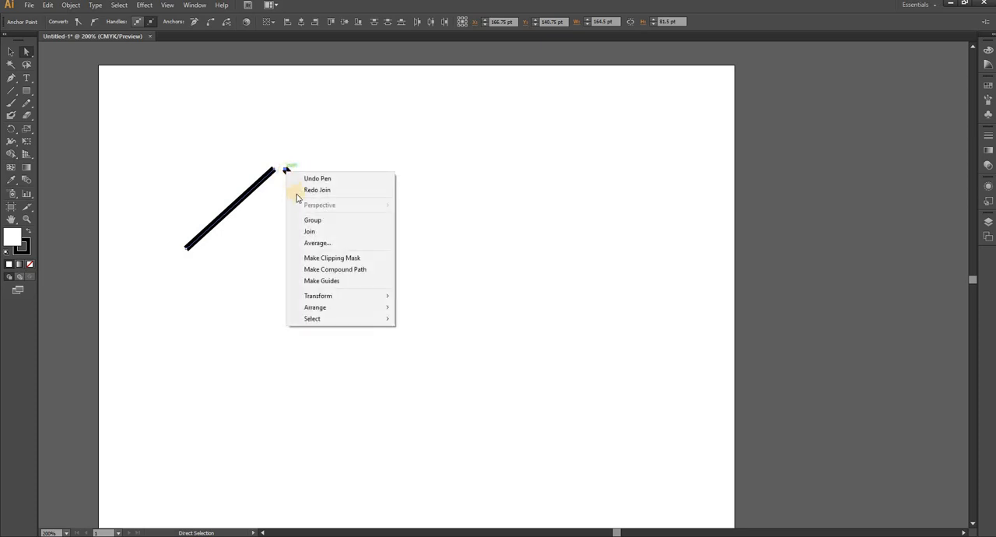
left_click(309, 232)
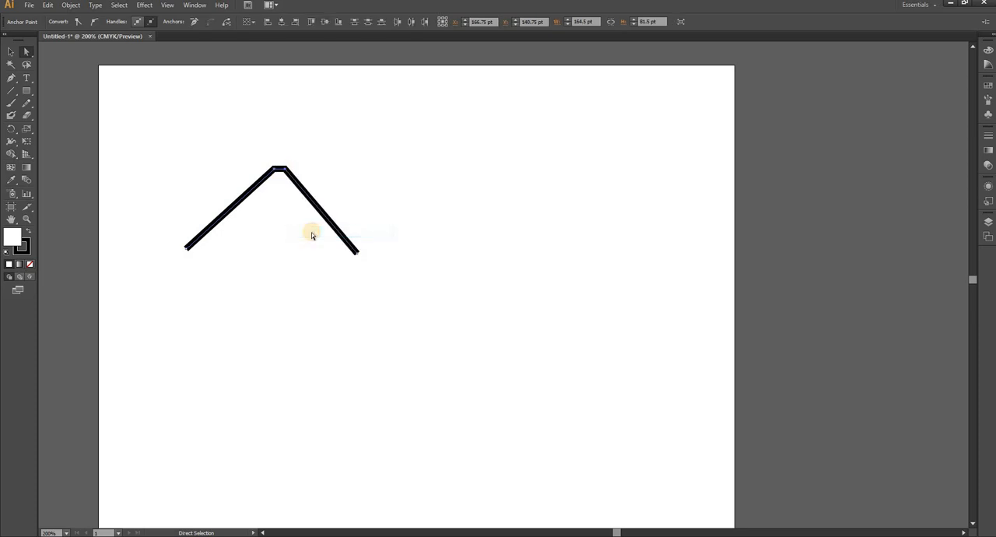
left_click(279, 170)
key("ctrl+z")
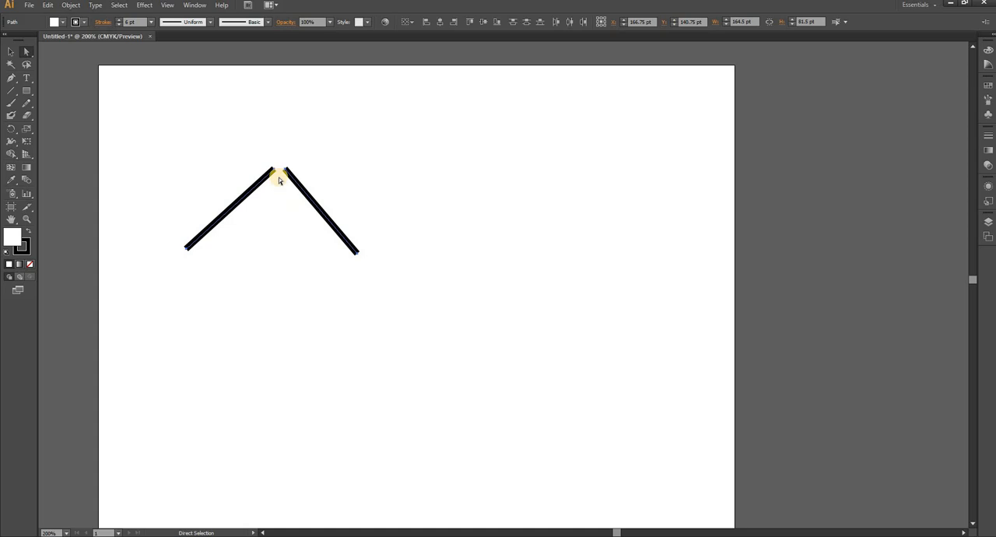
Move both thick lines slightly up and to the left, and average their upper end points along both axes.
left_click(12, 55)
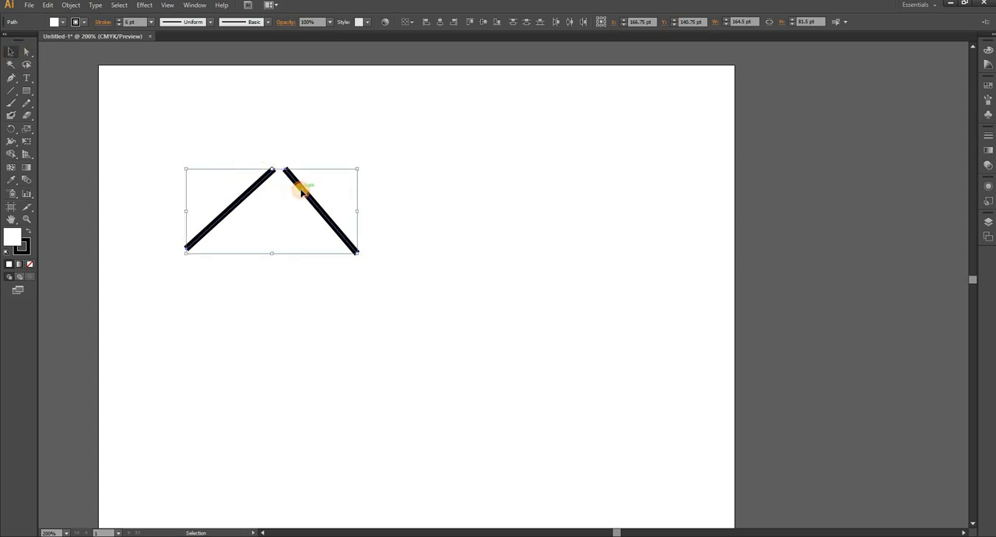
left_click_drag(297, 189, 295, 188)
left_click_drag(234, 144, 317, 201)
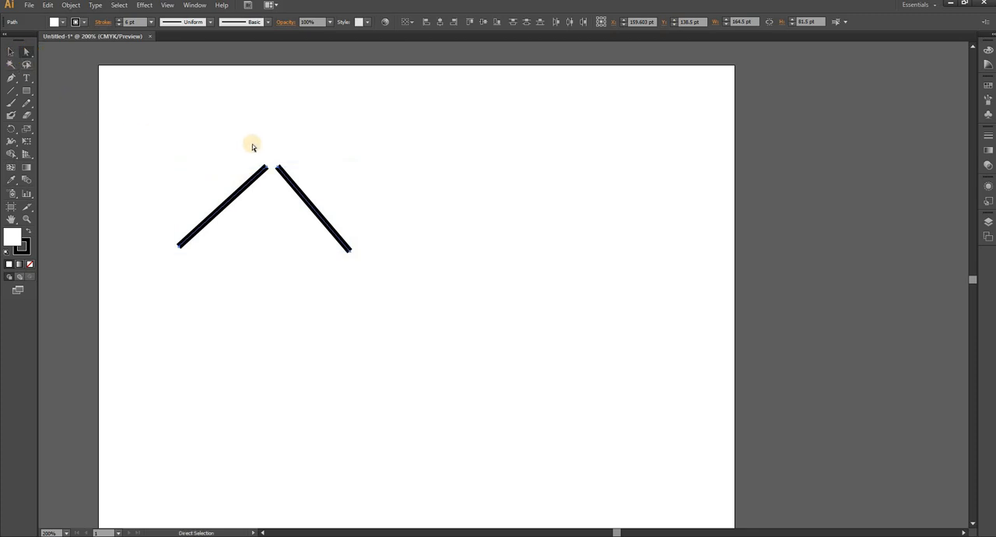
left_click_drag(245, 146, 316, 191)
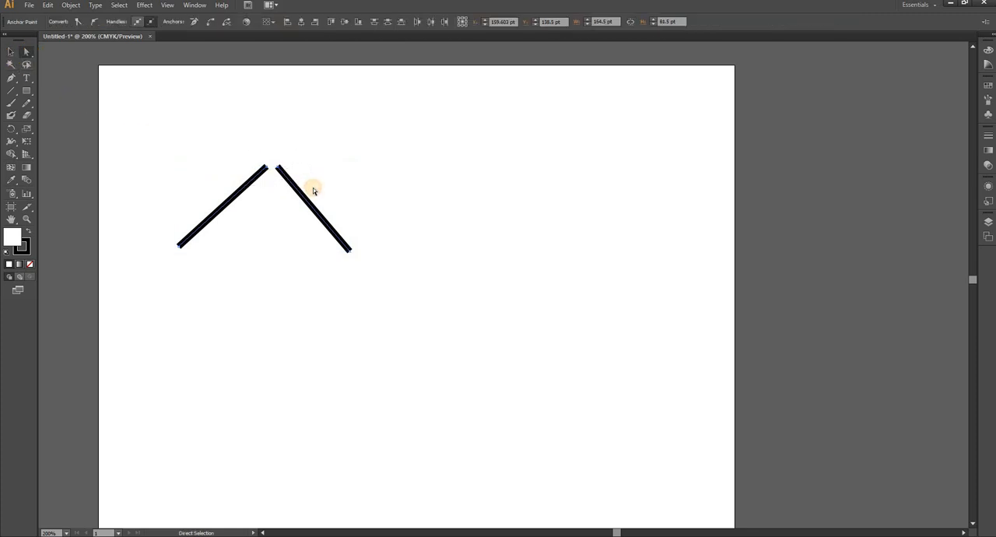
left_click(281, 173)
right_click(281, 173)
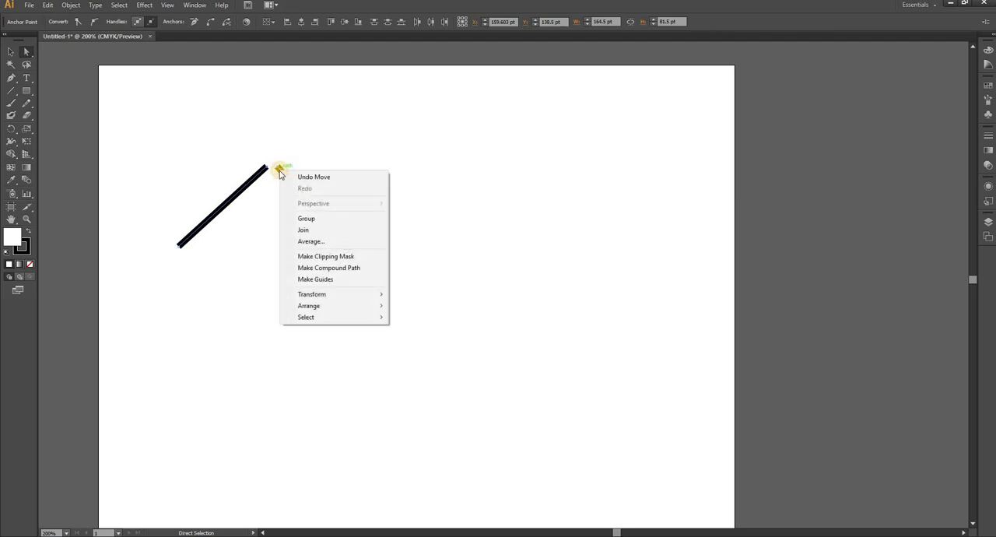
left_click(311, 241)
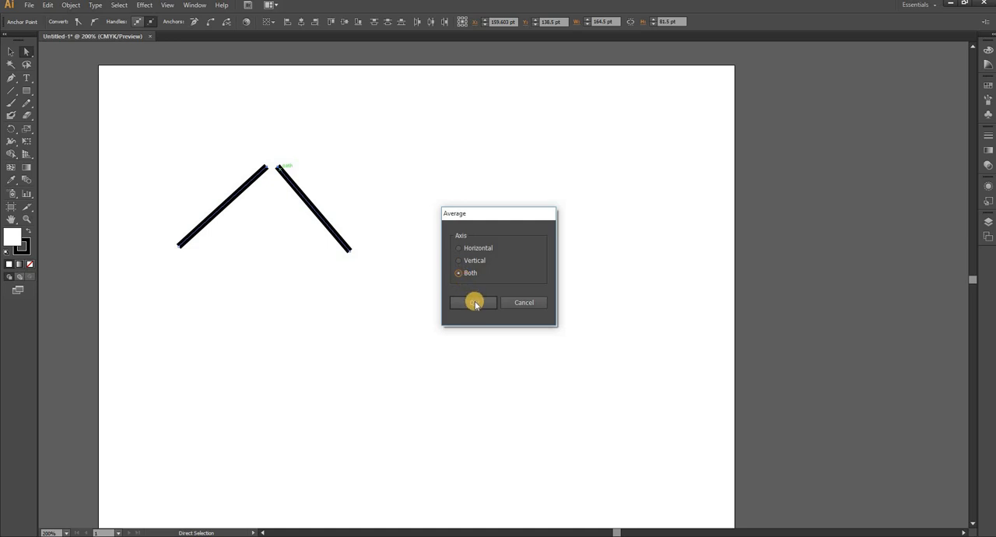
left_click(474, 303)
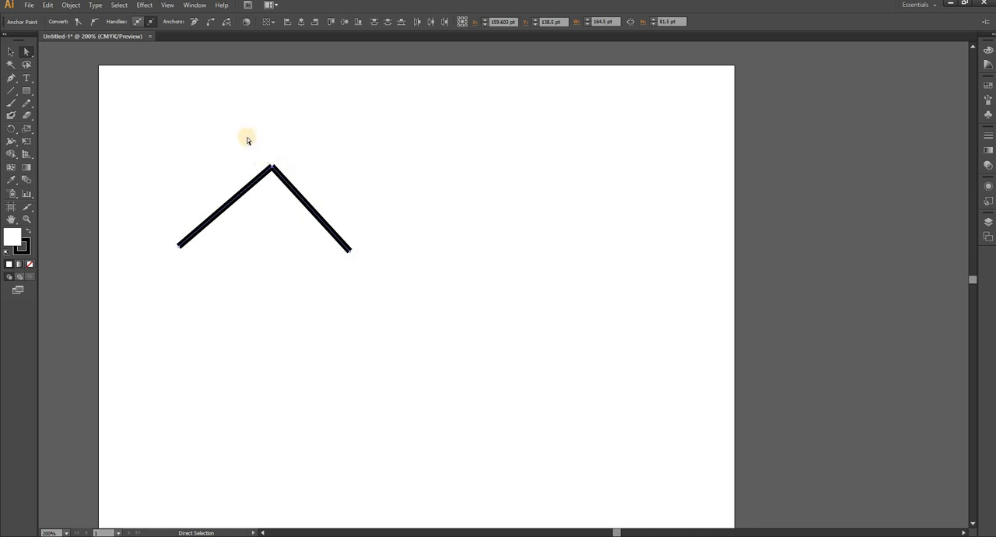
Join the two overlapping end points at the peak into a single path.
left_click_drag(259, 147, 305, 191)
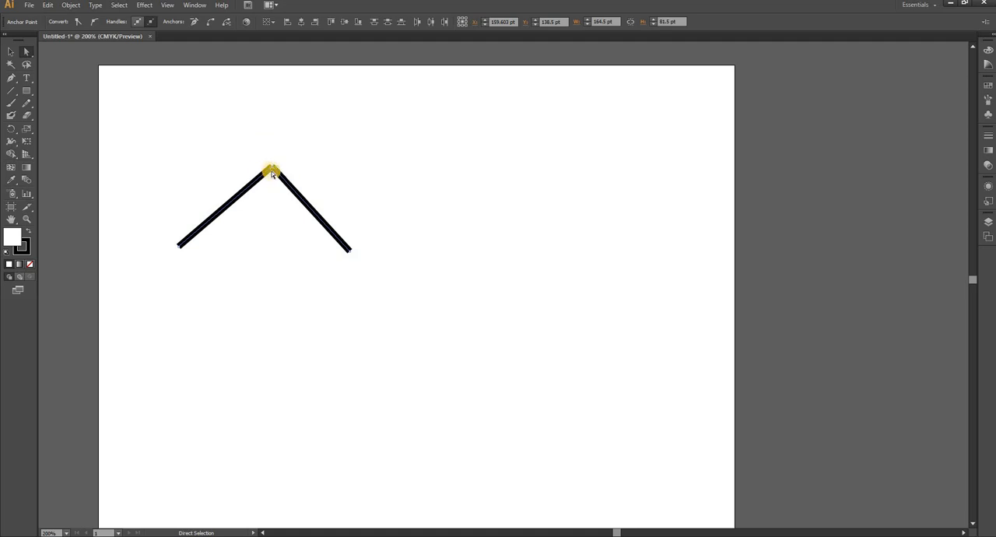
right_click(271, 173)
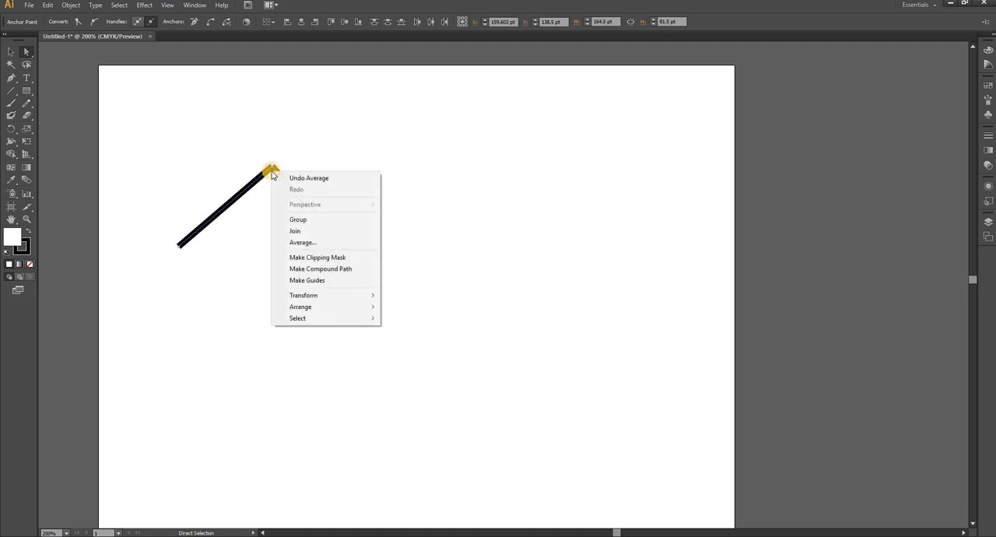
left_click(304, 231)
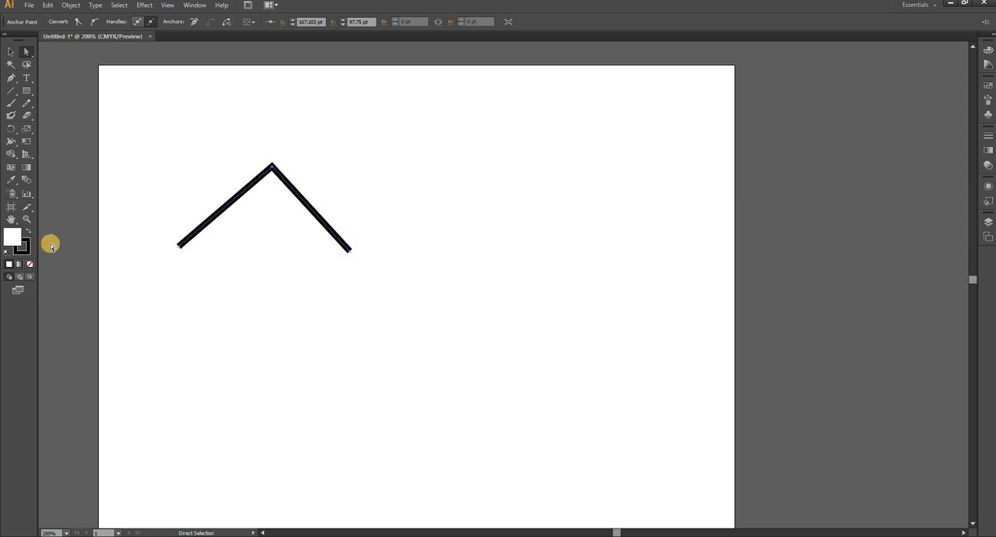
Fill the joined peak-shaped path with red E21B1B.
double_click(11, 243)
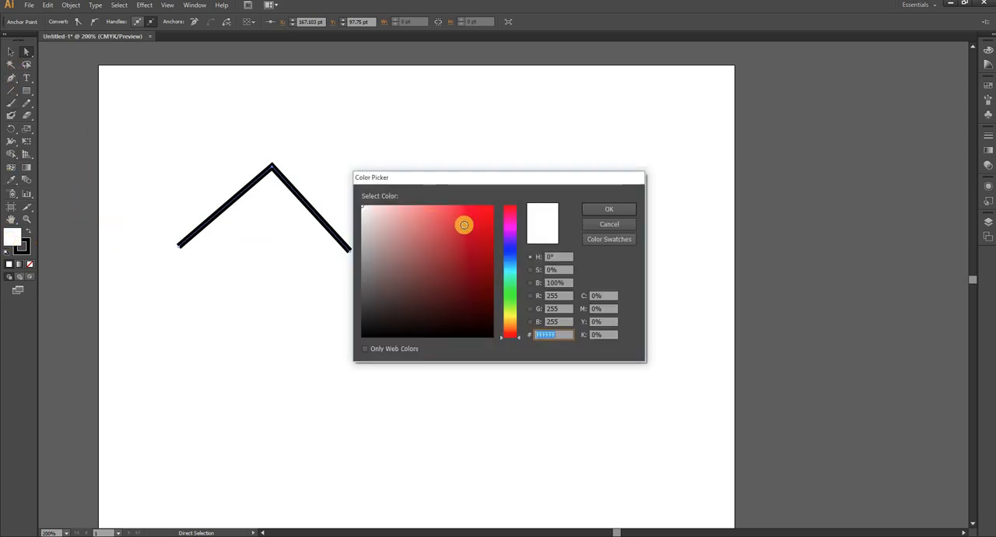
left_click(478, 218)
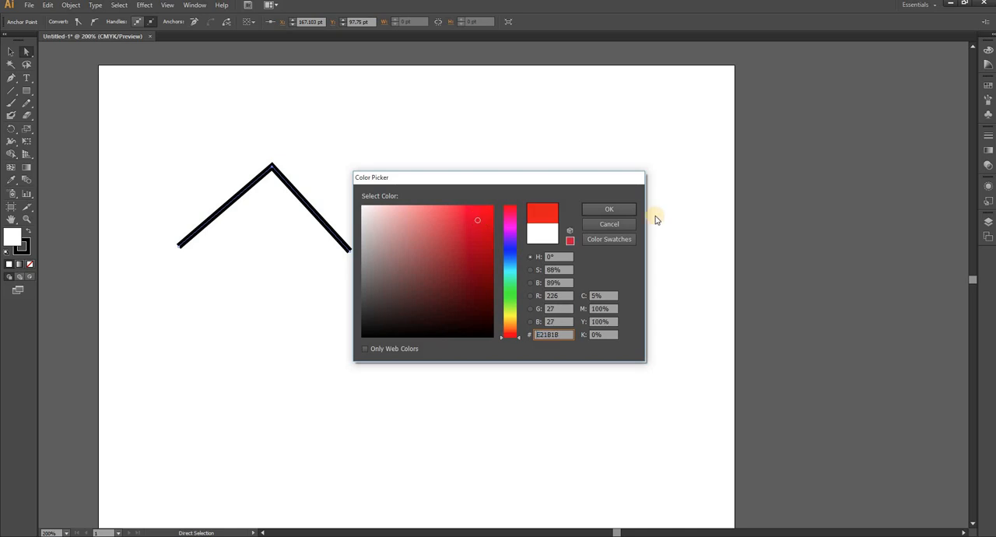
left_click(610, 209)
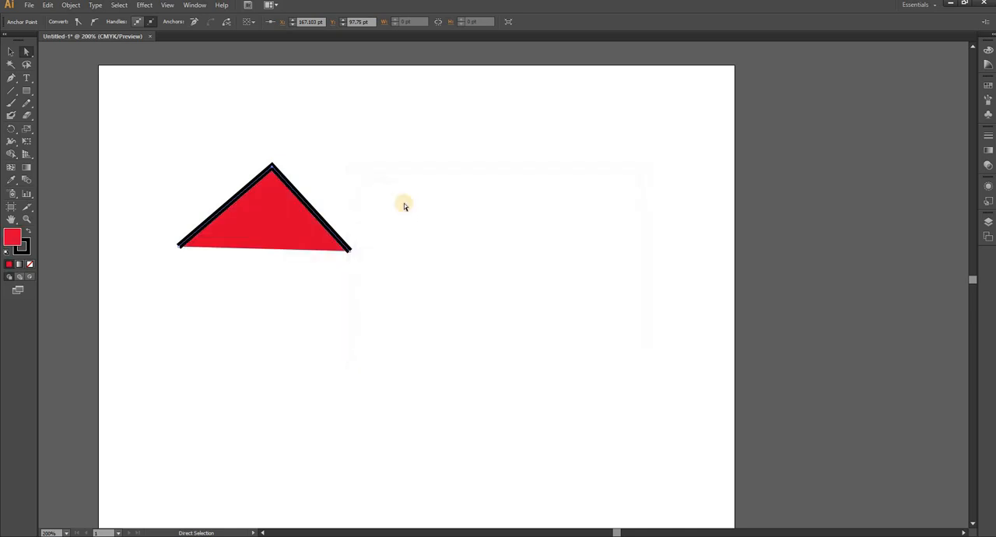
Draw an open zigzag path of seven straight-corner anchor points with the Pen tool, to the right of the red shape.
left_click(11, 78)
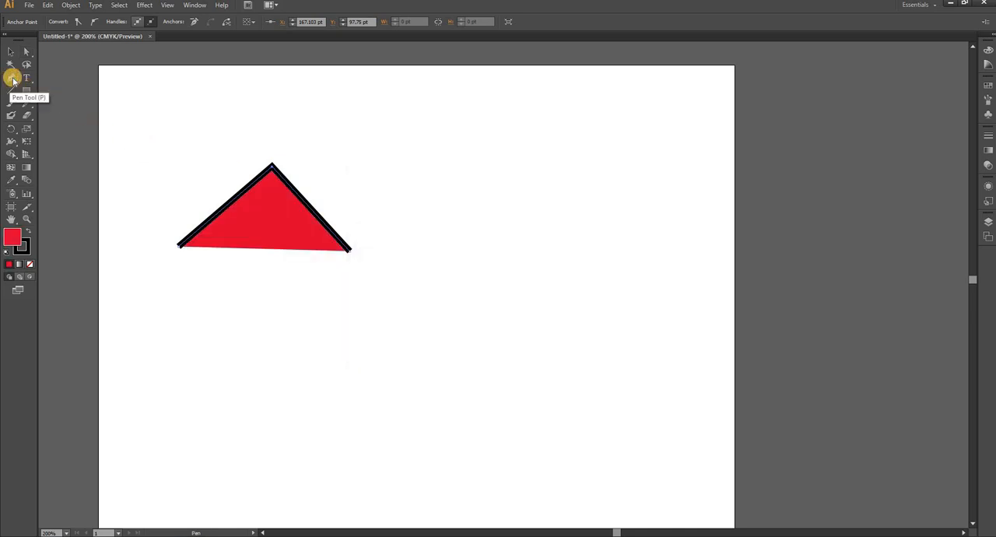
left_click(462, 209)
left_click(584, 119)
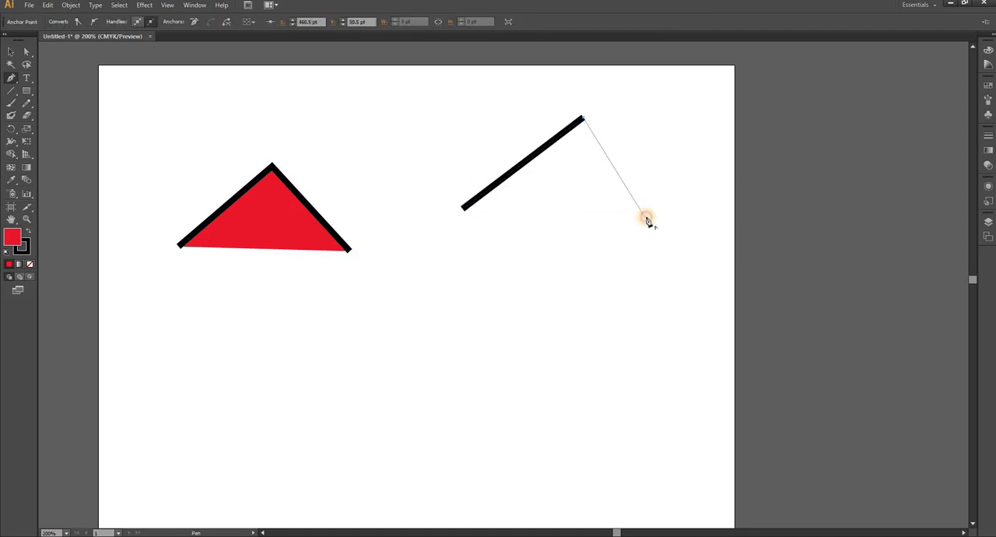
left_click(645, 215)
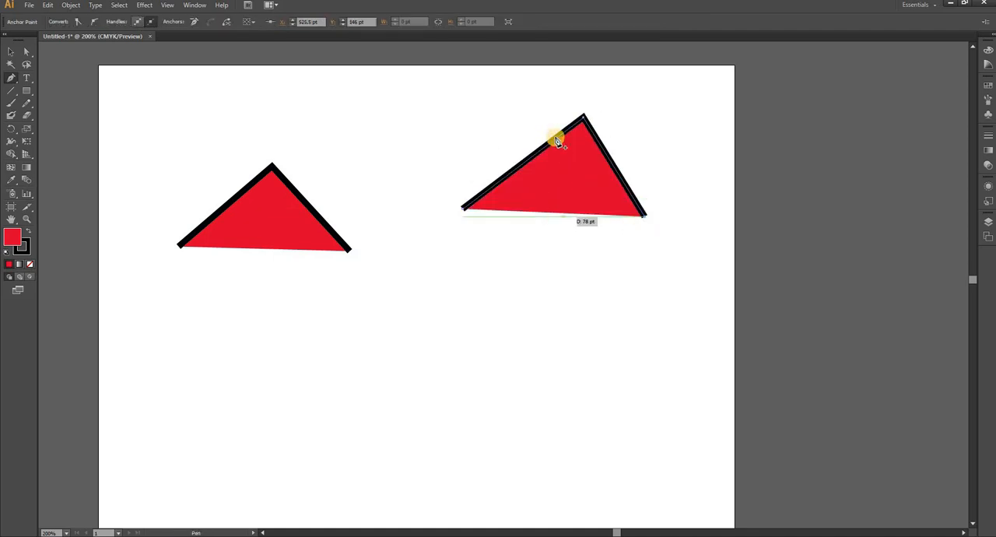
left_click(505, 294)
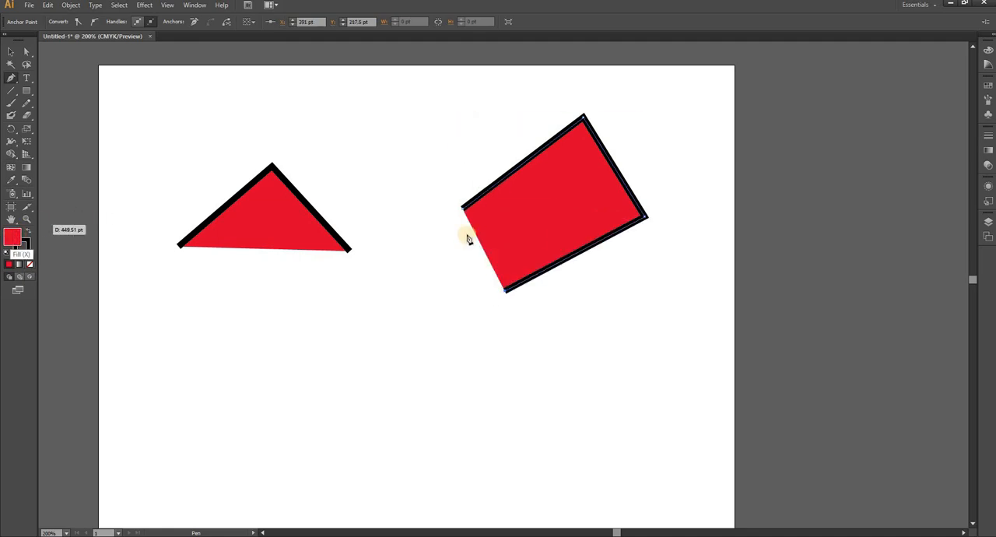
left_click(572, 336)
left_click(655, 297)
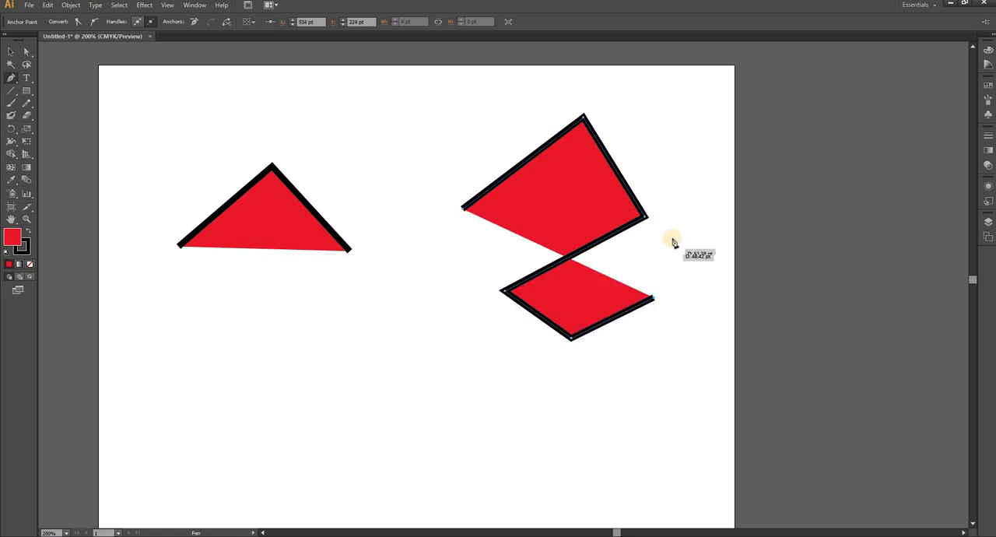
left_click(650, 394)
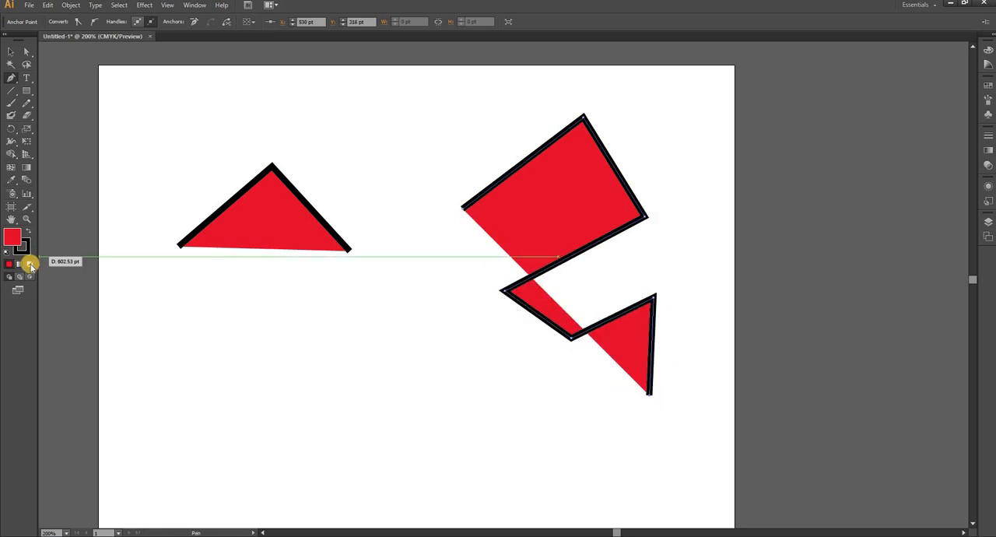
Remove the zigzag path's fill and extend it with three more straight segments along its lower side.
left_click(29, 264)
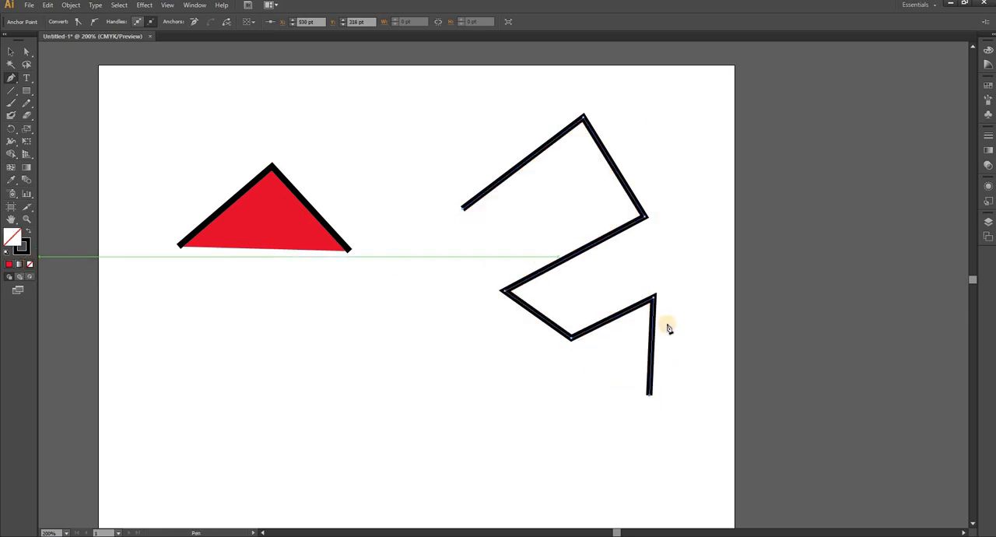
left_click(626, 413)
left_click(444, 402)
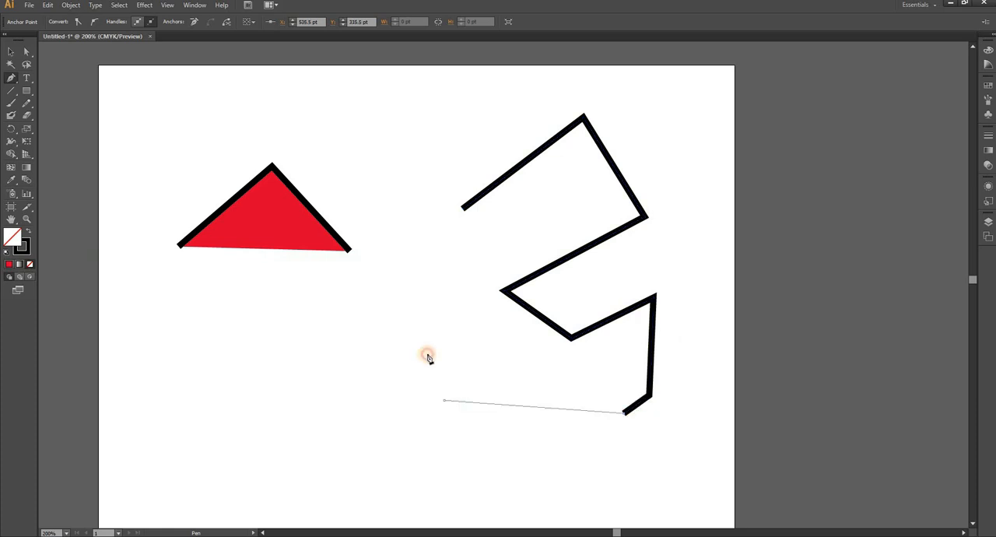
left_click(419, 315)
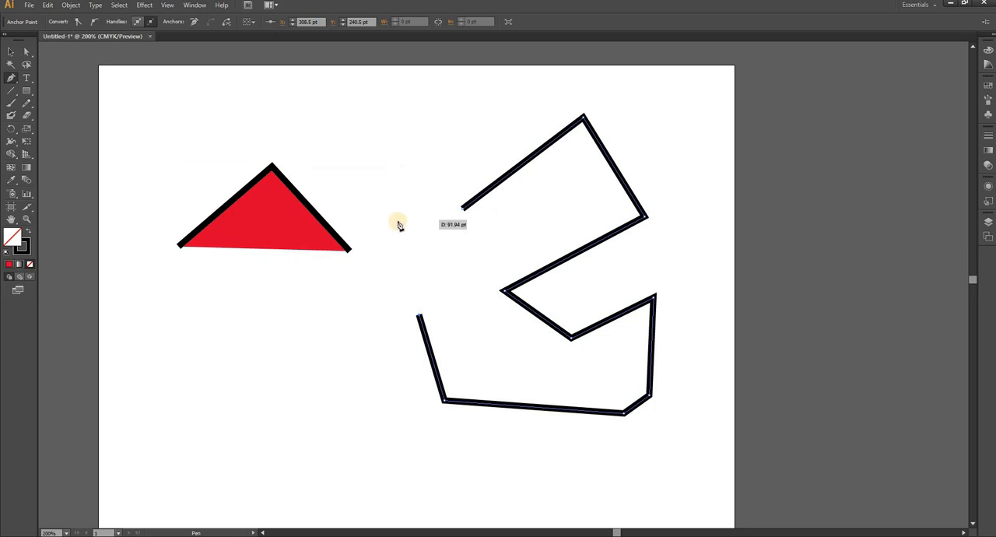
Select the large open path, try a red fill, and set its fill to CMYK Yellow.
left_click(13, 53)
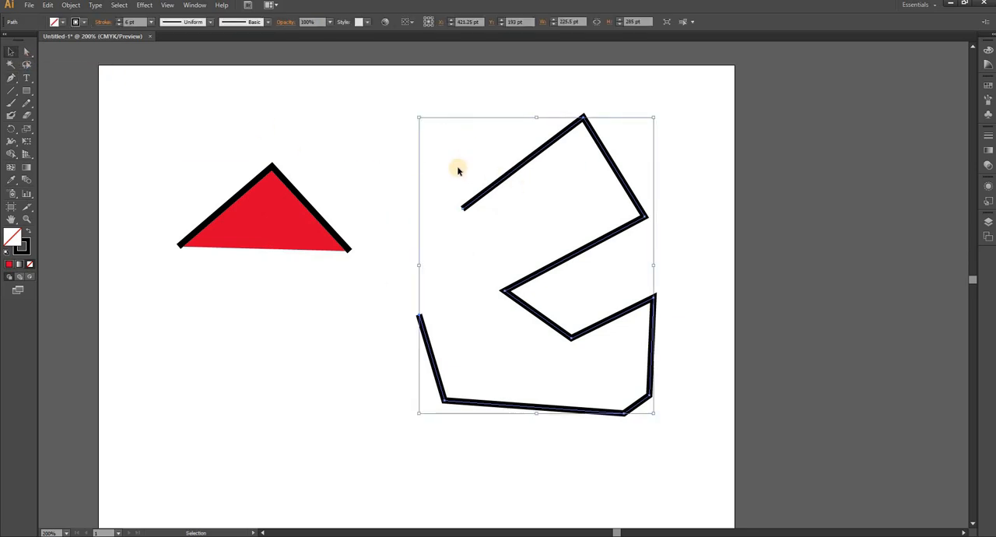
left_click(63, 22)
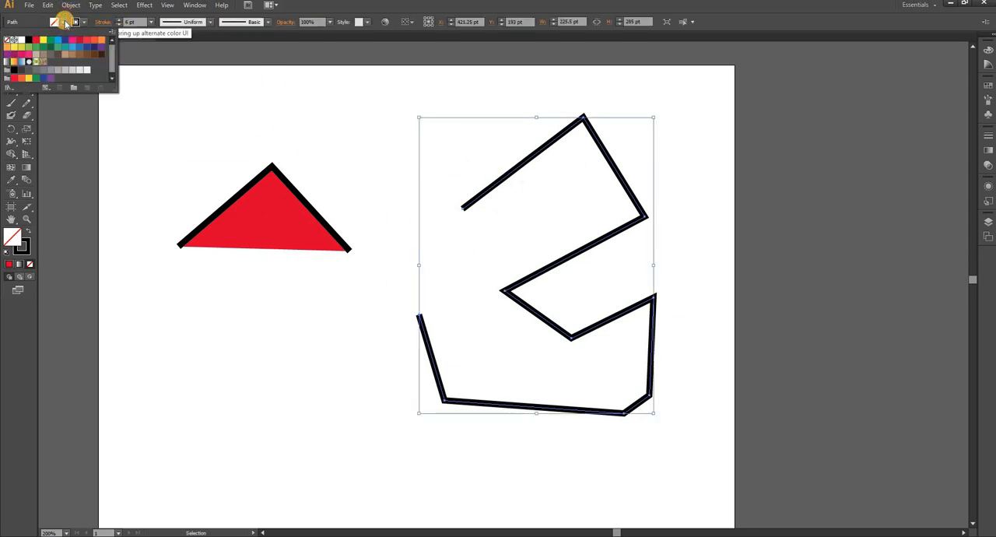
left_click(36, 39)
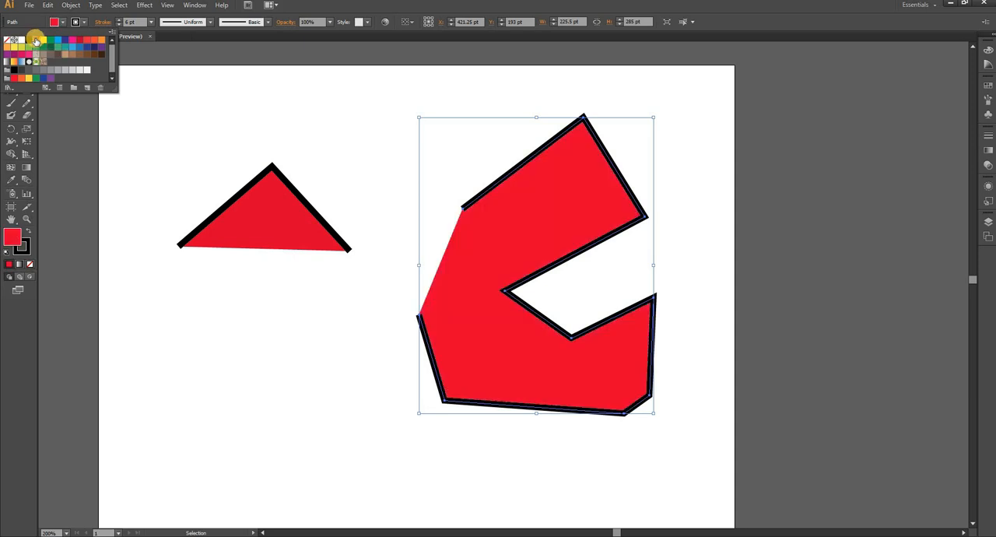
left_click(42, 40)
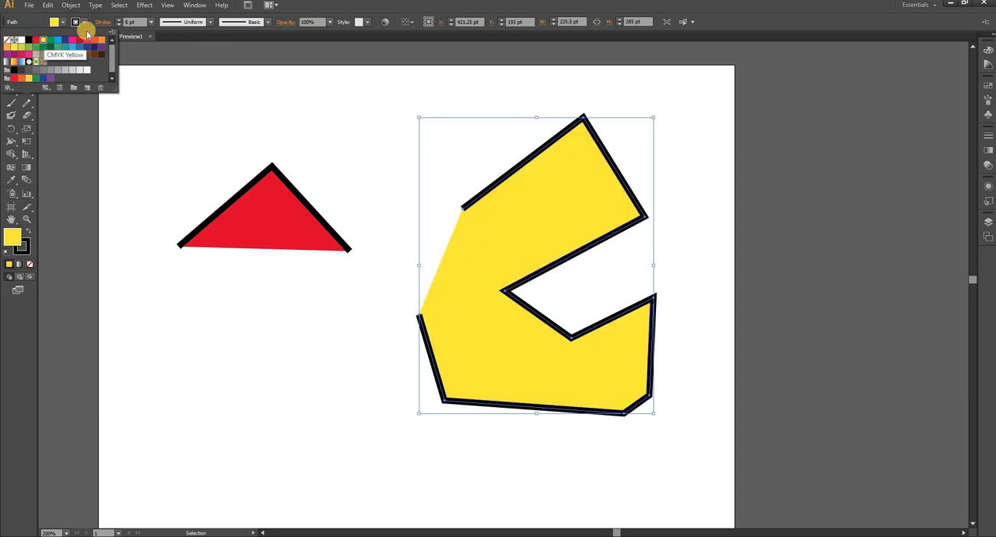
Set the large path's stroke color to the dark blue swatch.
left_click(85, 23)
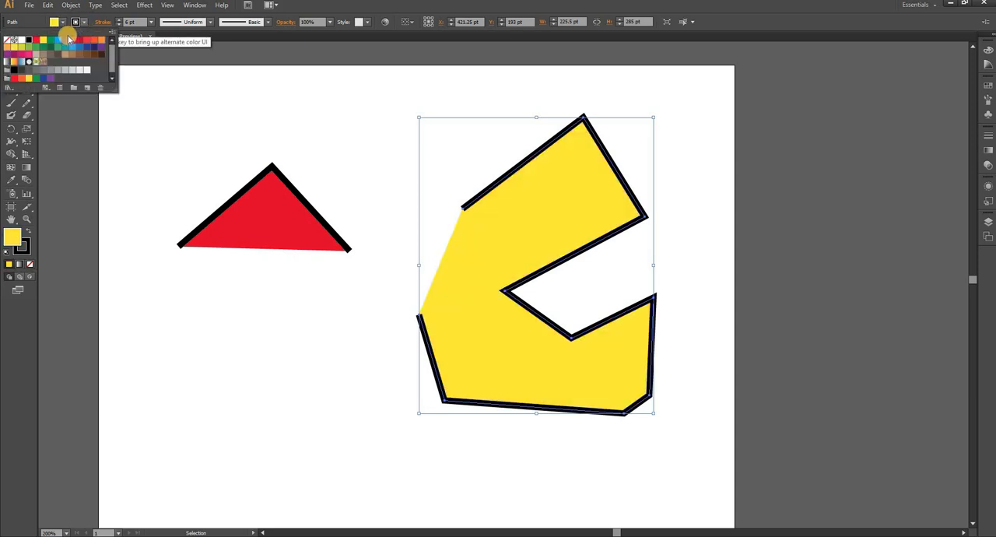
left_click(64, 40)
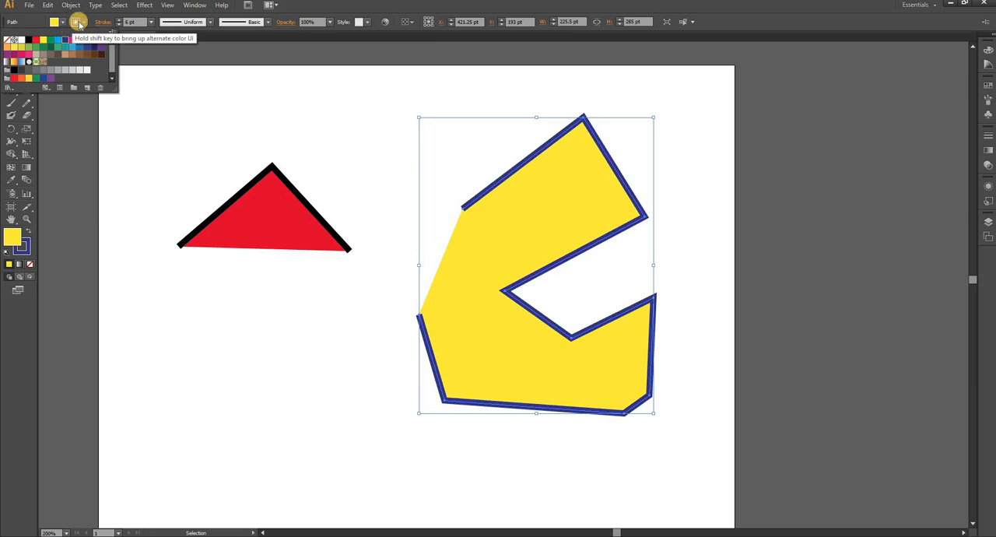
left_click(77, 22)
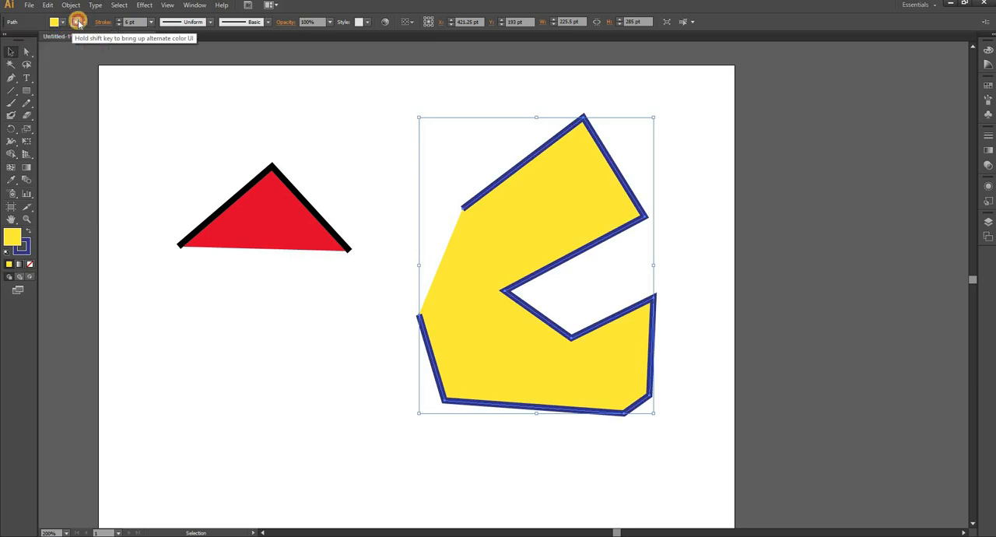
Open the large path's fill color for editing and shift the hue through red to blue at 241°.
double_click(12, 240)
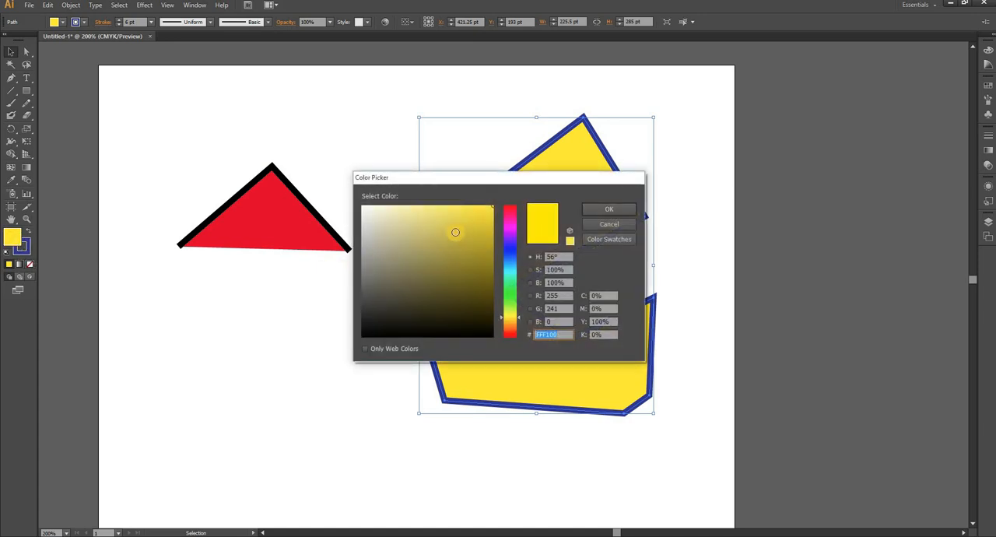
left_click_drag(520, 321, 510, 205)
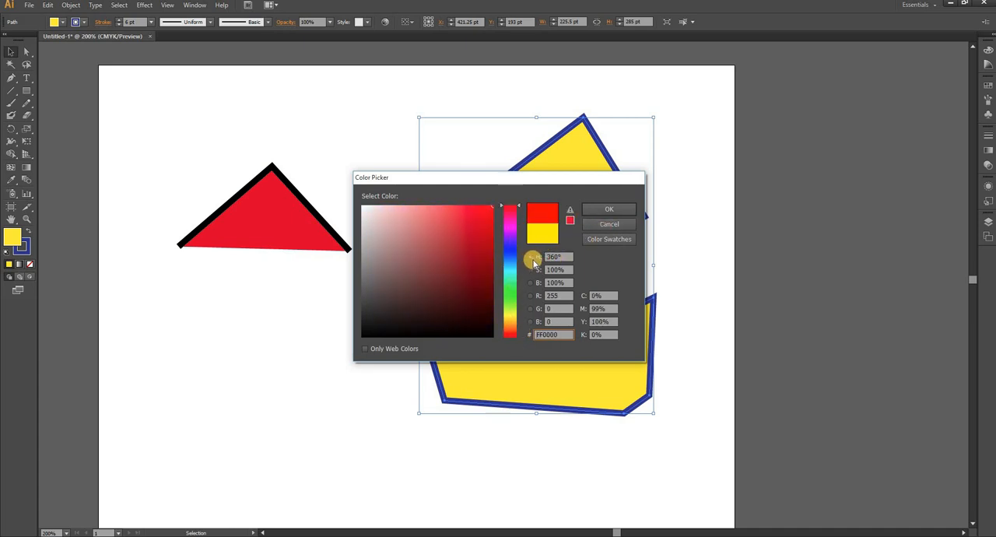
left_click(551, 257)
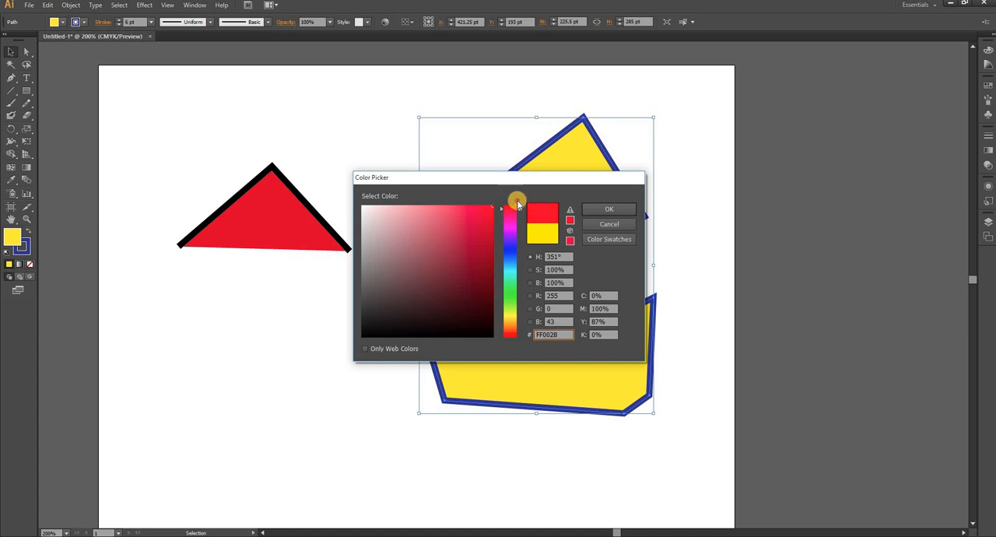
left_click_drag(520, 209, 523, 249)
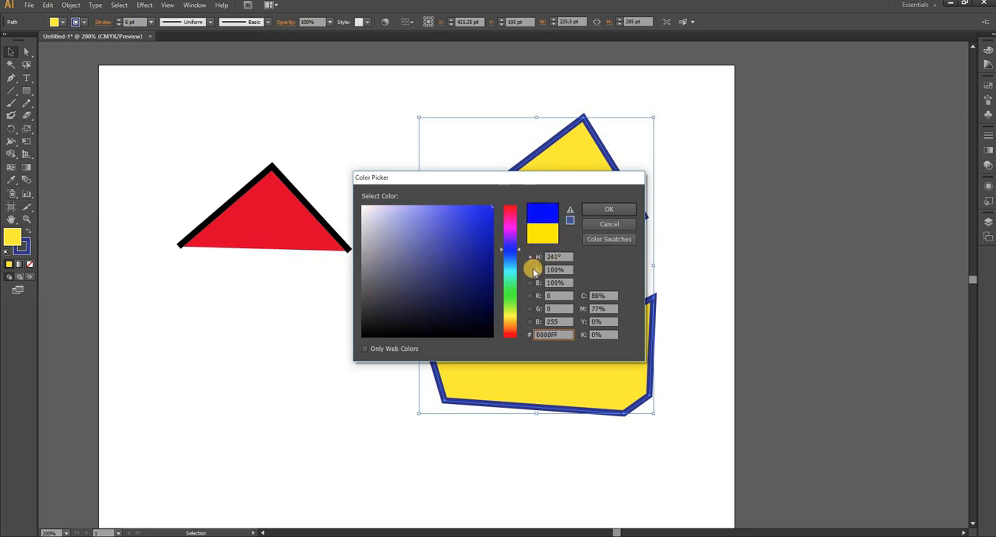
Base the color selection on saturation and on brightness, and set the large path's fill to the mint green 4AFFB5.
left_click(532, 272)
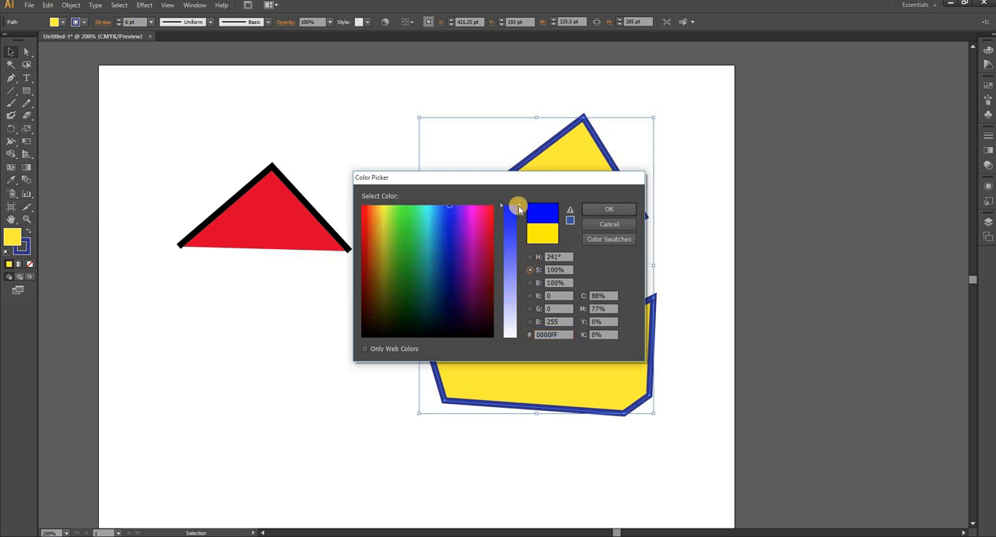
mouse_move(519, 207)
left_mouse_down()
mouse_move(527, 331)
mouse_move(513, 198)
left_mouse_up()
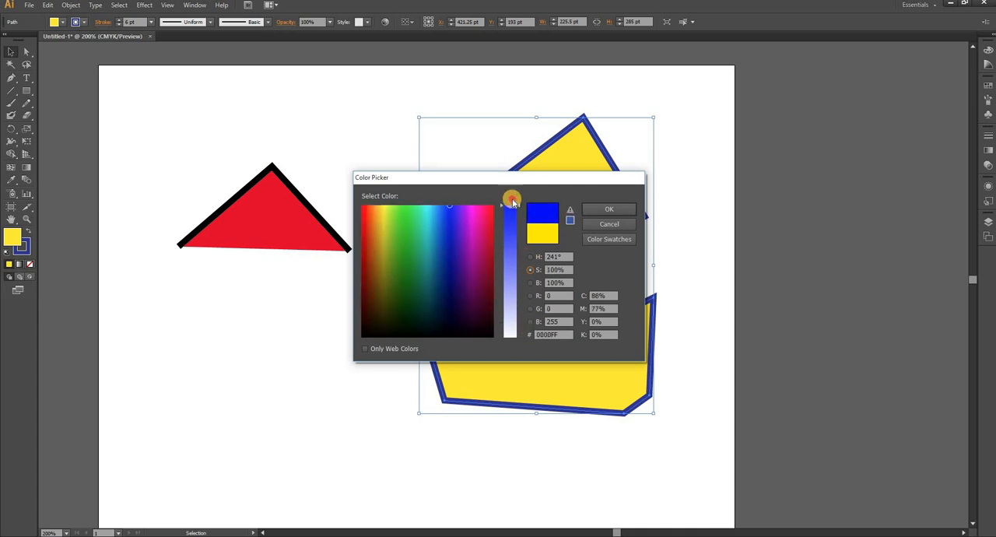
left_click(531, 283)
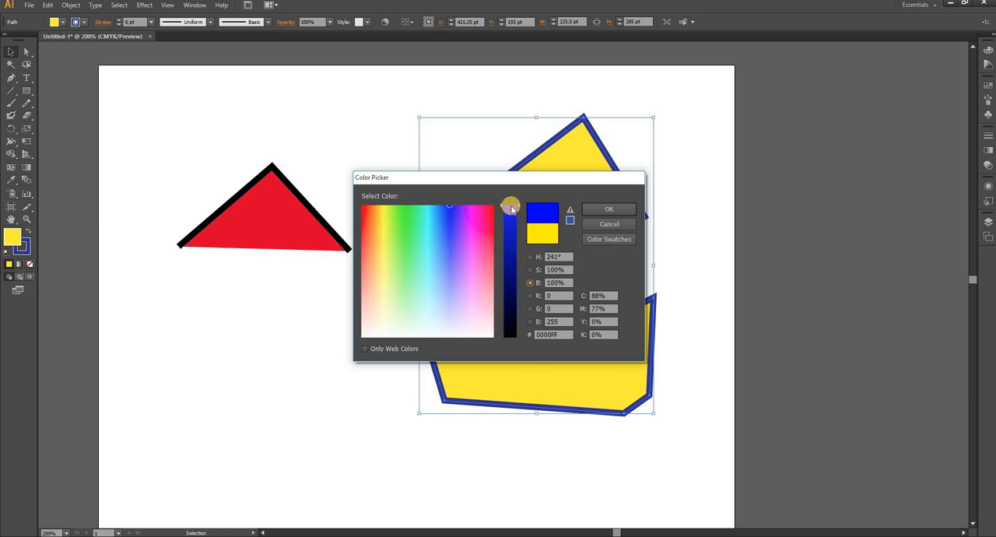
mouse_move(519, 212)
left_mouse_down()
mouse_move(519, 292)
mouse_move(519, 201)
left_mouse_up()
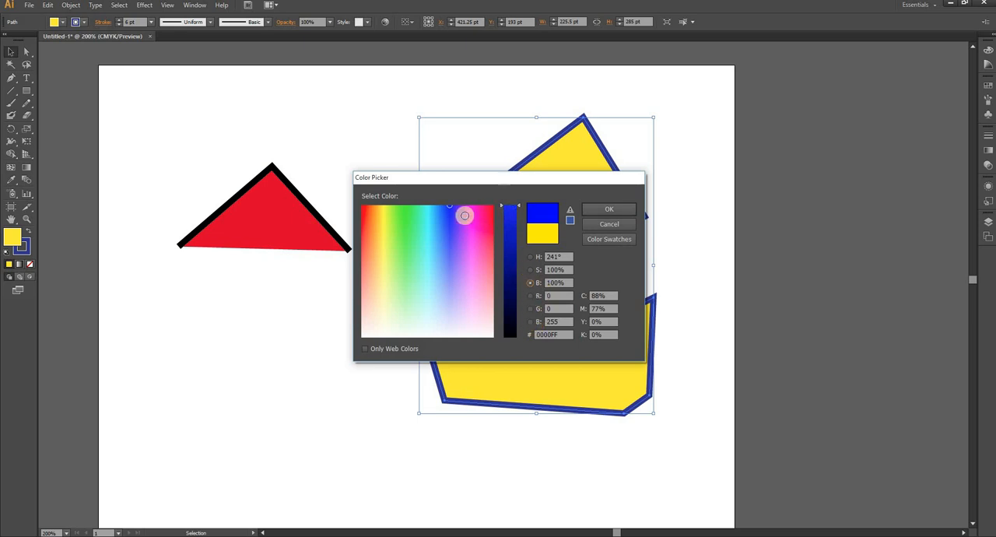
left_click(416, 232)
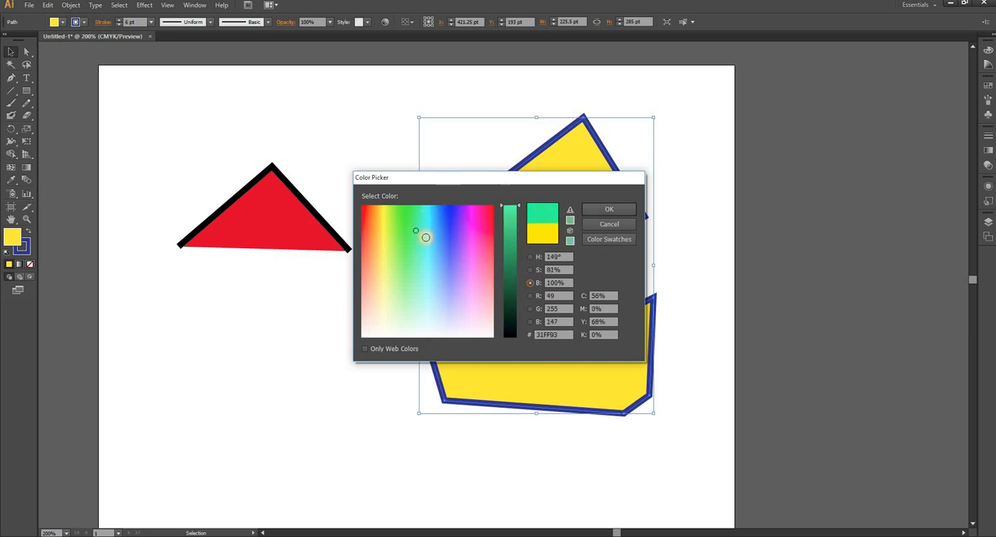
mouse_move(426, 237)
left_mouse_down()
mouse_move(410, 252)
mouse_move(416, 242)
left_mouse_up()
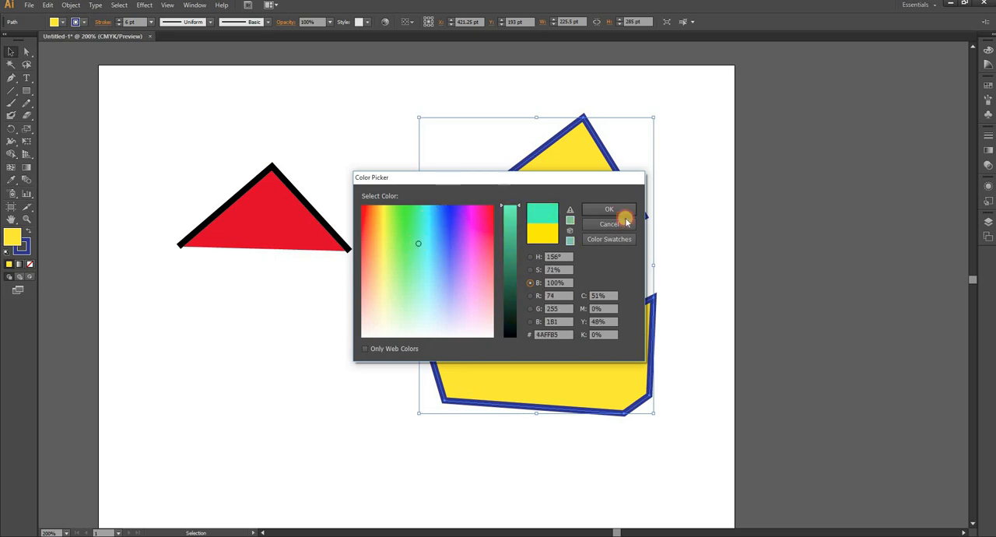
left_click(606, 209)
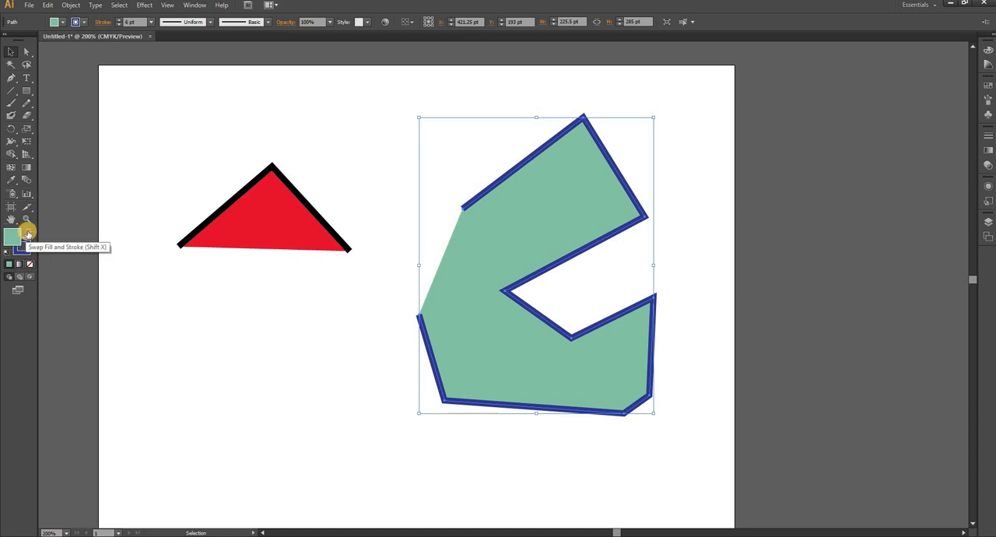
Swap the large path's fill and stroke colors, try a gradient fill, and set the fill to None.
left_click(27, 234)
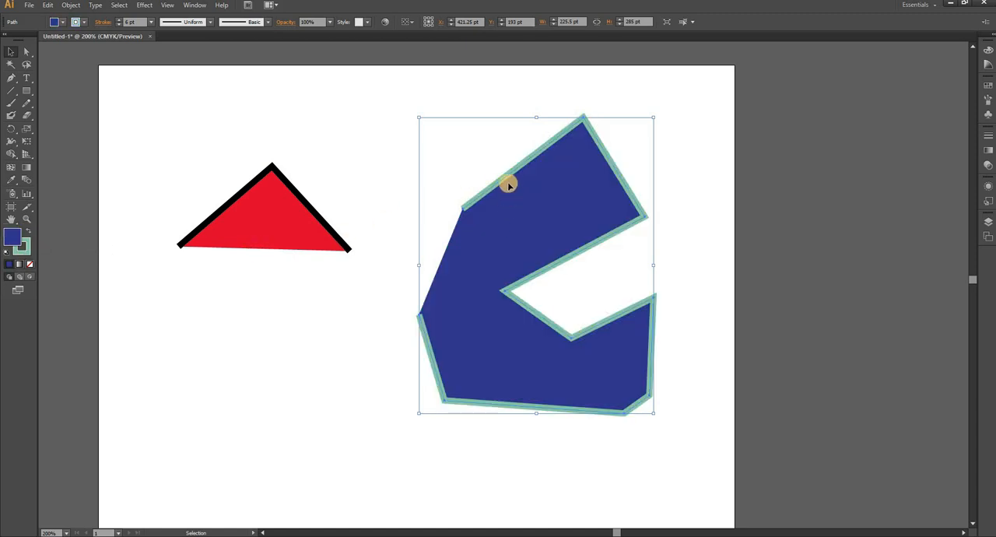
left_click(29, 265)
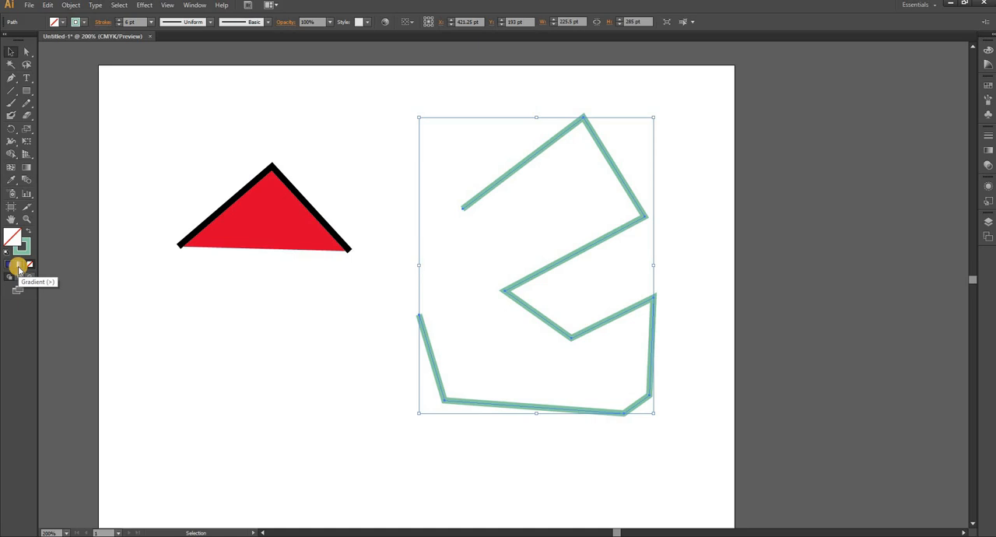
left_click(19, 269)
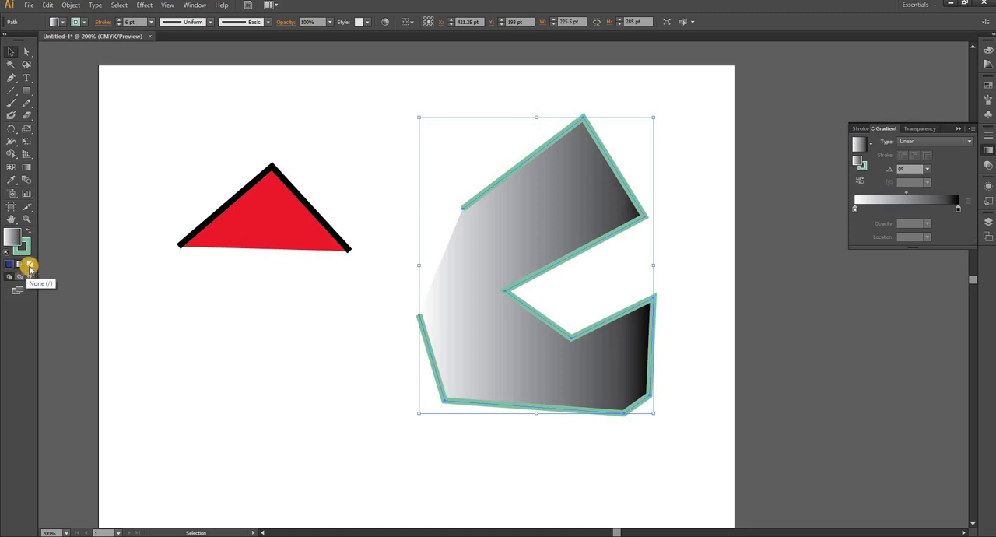
left_click(29, 267)
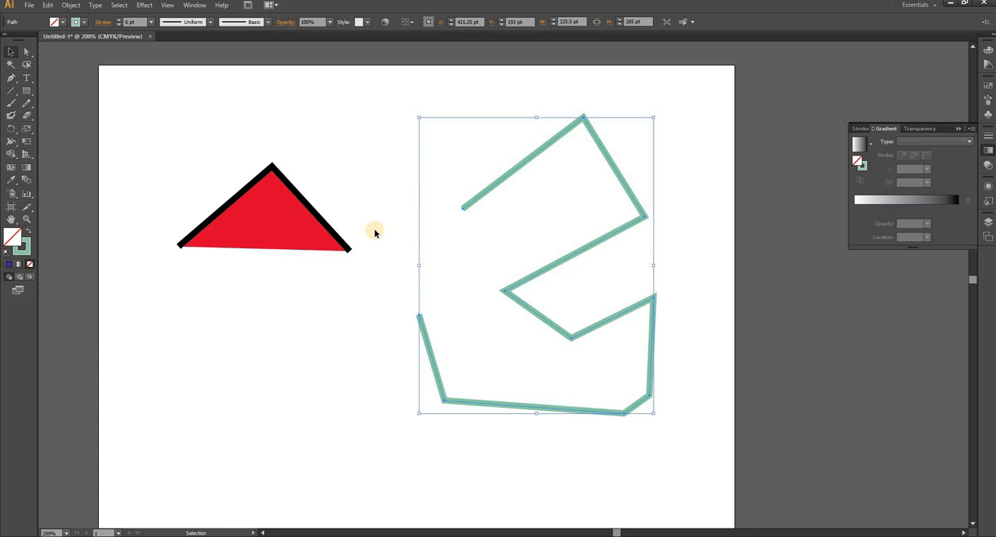
Clear both existing paths and draw an open inverted-V path of three corner anchor points with the Pen tool, without fill.
key("Delete")
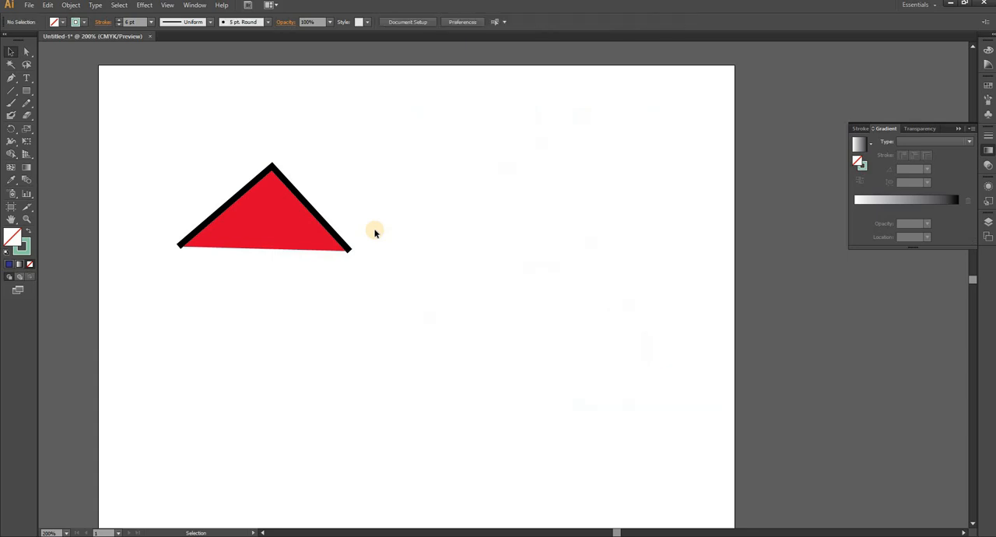
left_click(14, 78)
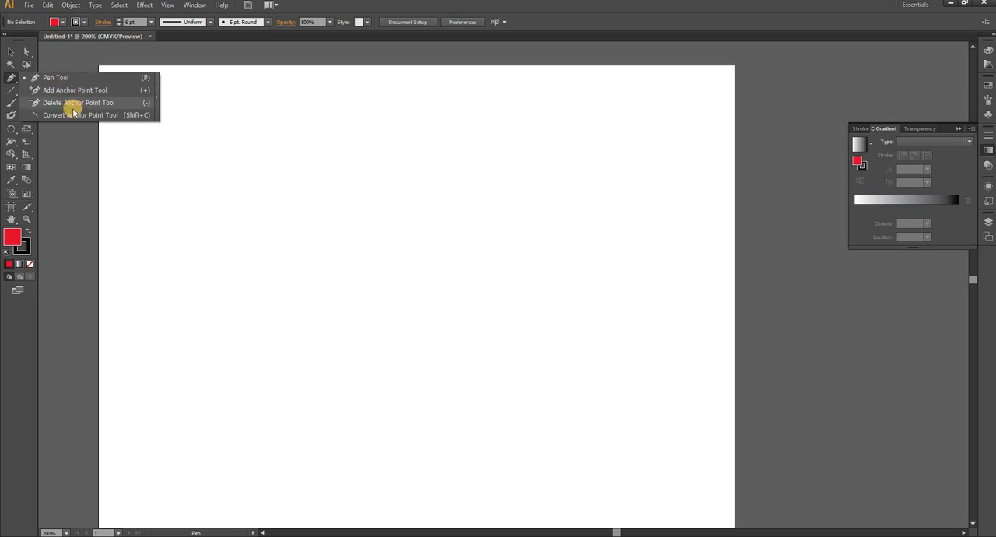
left_click(195, 299)
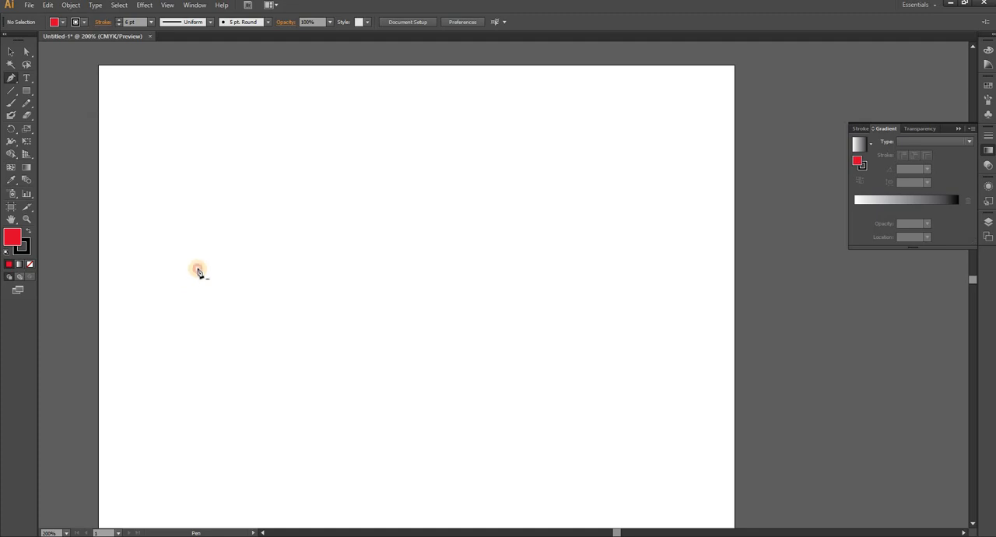
left_click(197, 270)
left_click(309, 153)
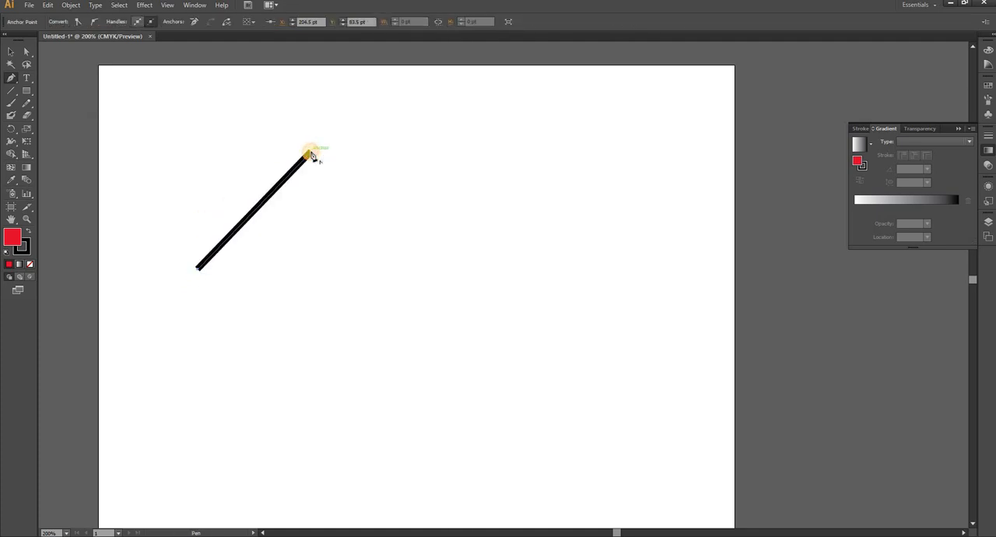
left_click(402, 269)
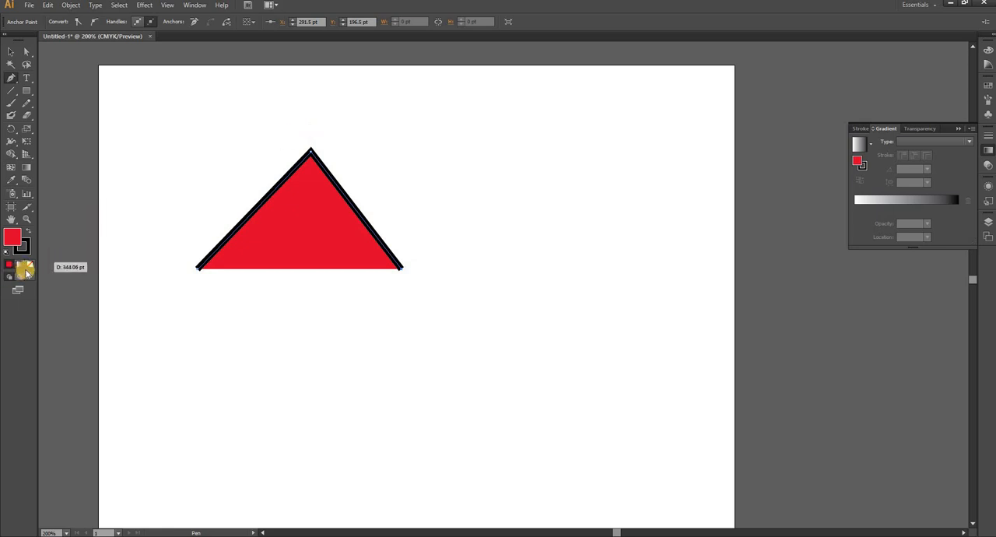
left_click(30, 264)
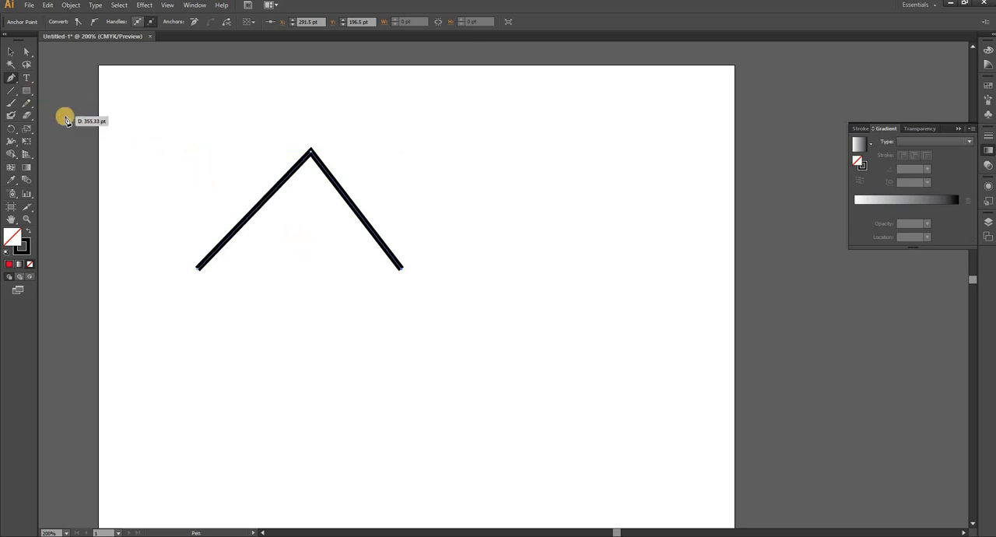
Add an anchor point midway on the path's left segment and move it outward, and inward to about X 178.5 pt, Y 183 pt.
left_click_drag(15, 83, 44, 94)
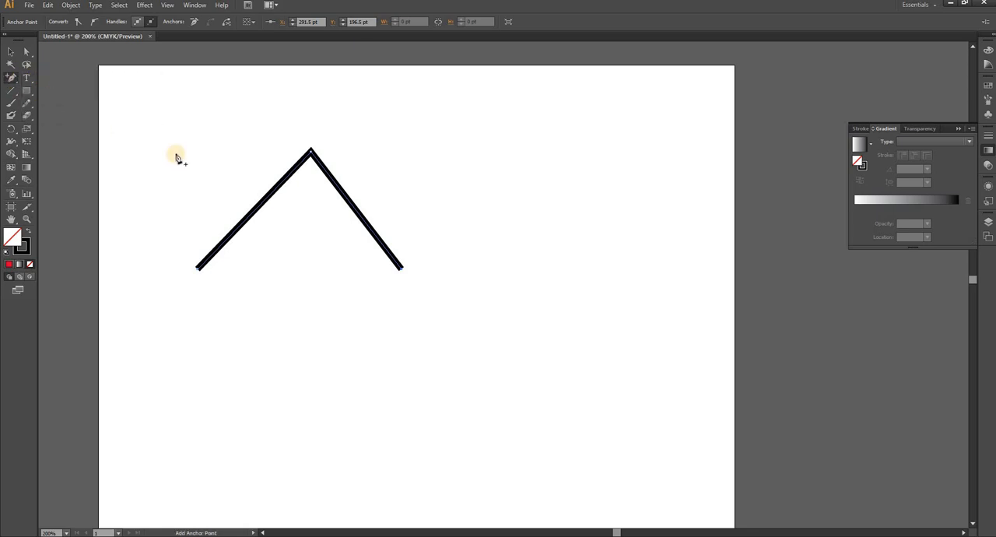
left_click(257, 210)
left_click(11, 50)
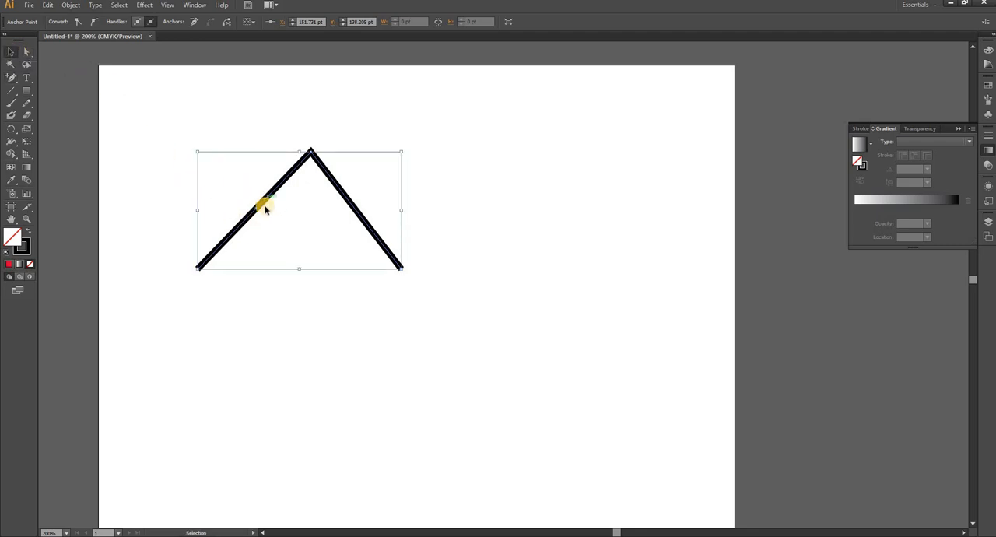
left_click(26, 51)
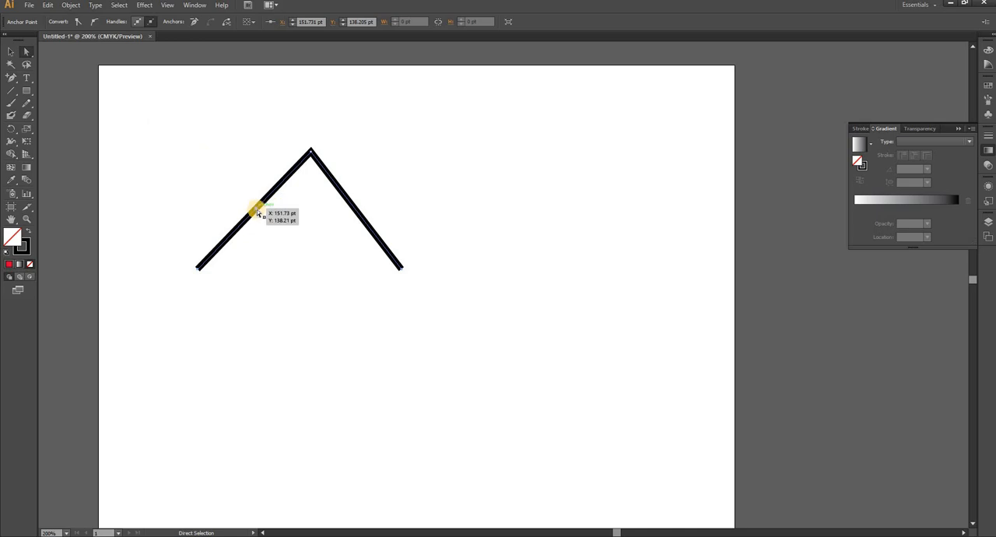
left_click_drag(258, 212, 200, 167)
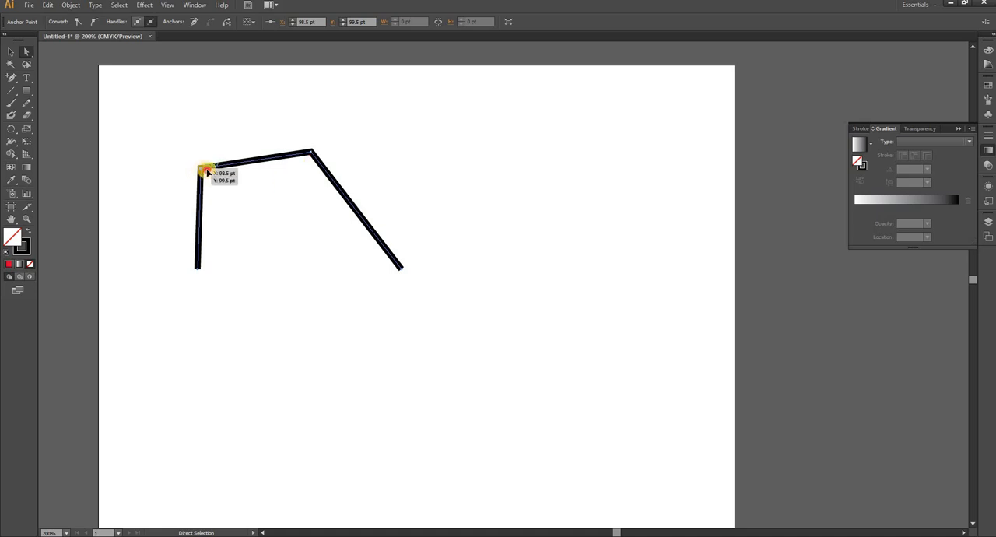
left_click_drag(202, 171, 284, 253)
Delete the added anchor point and the apex anchor point, reducing the path to a straight horizontal line.
mouse_move(11, 77)
left_mouse_down()
mouse_move(55, 82)
mouse_move(63, 107)
mouse_move(285, 254)
mouse_move(85, 103)
left_mouse_up()
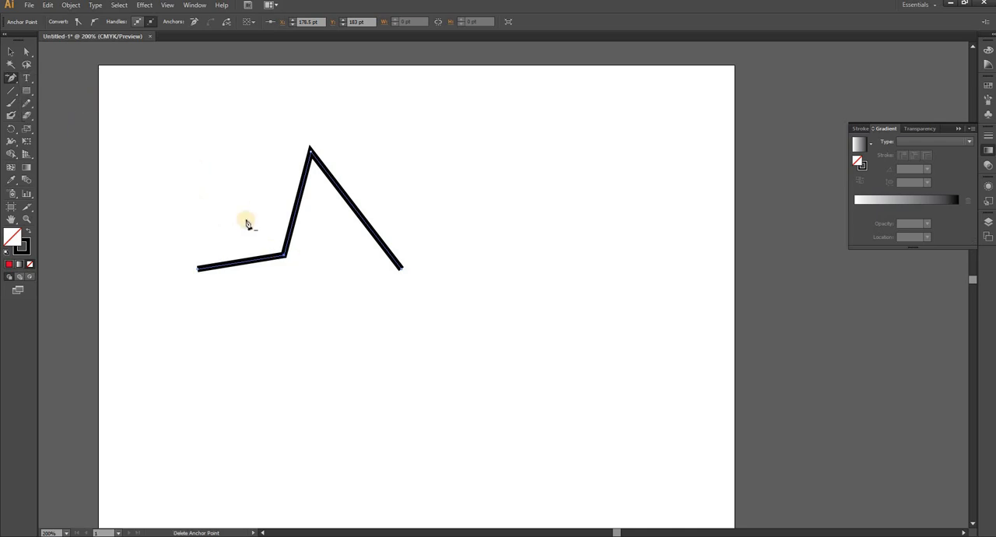
left_click(285, 257)
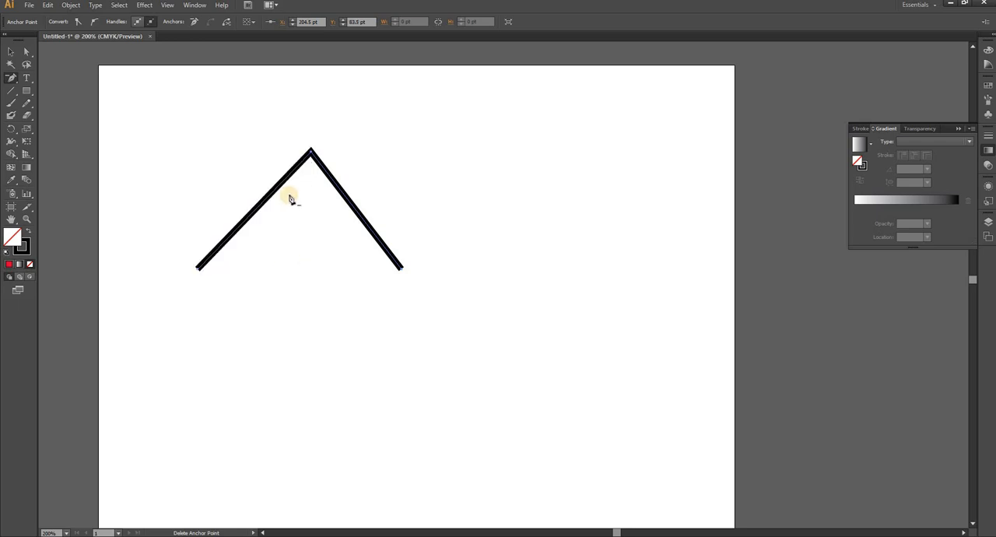
left_click(311, 153)
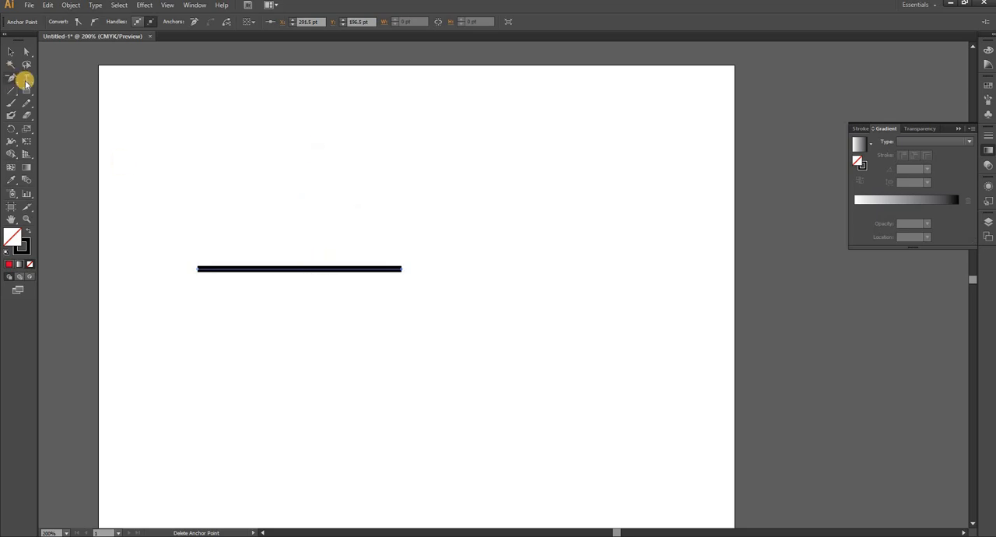
Add an anchor point near the middle of the horizontal line and move it up to about X 187.5 pt, Y 98.5 pt.
left_click_drag(15, 82, 39, 90)
left_click(294, 270)
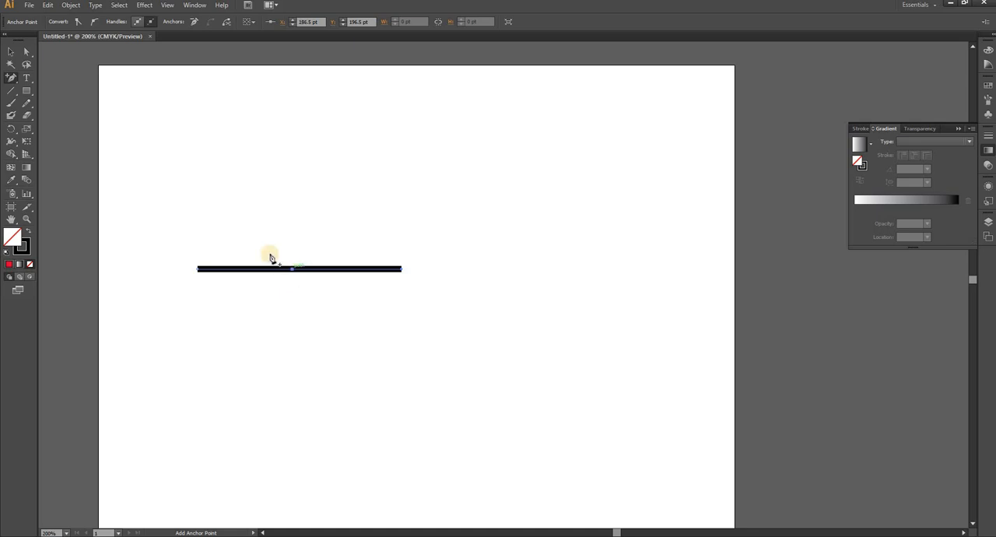
left_click(27, 51)
left_click_drag(286, 271, 294, 168)
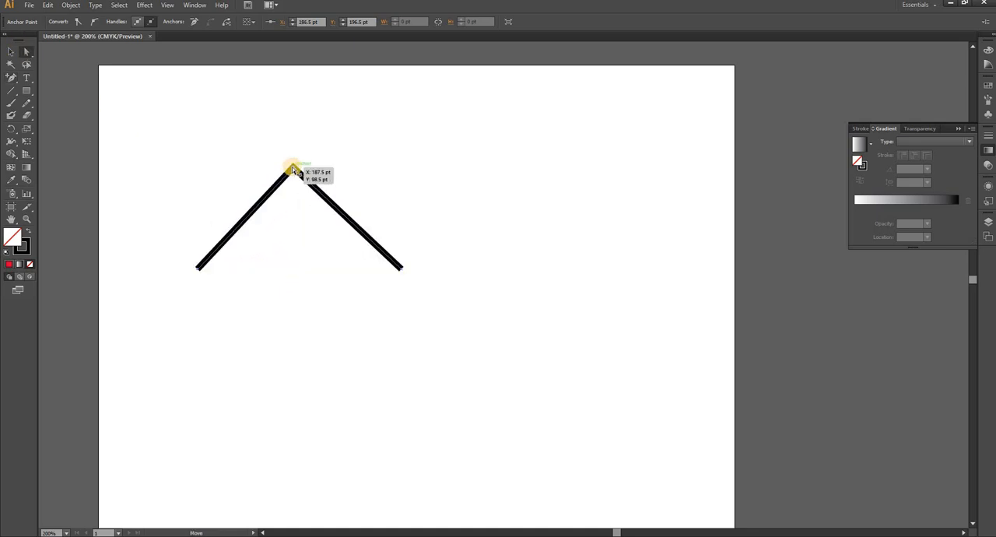
Convert the path's apex anchor to a curved point by pulling out direction handles, and convert it back to a corner point.
left_click_drag(11, 77, 71, 114)
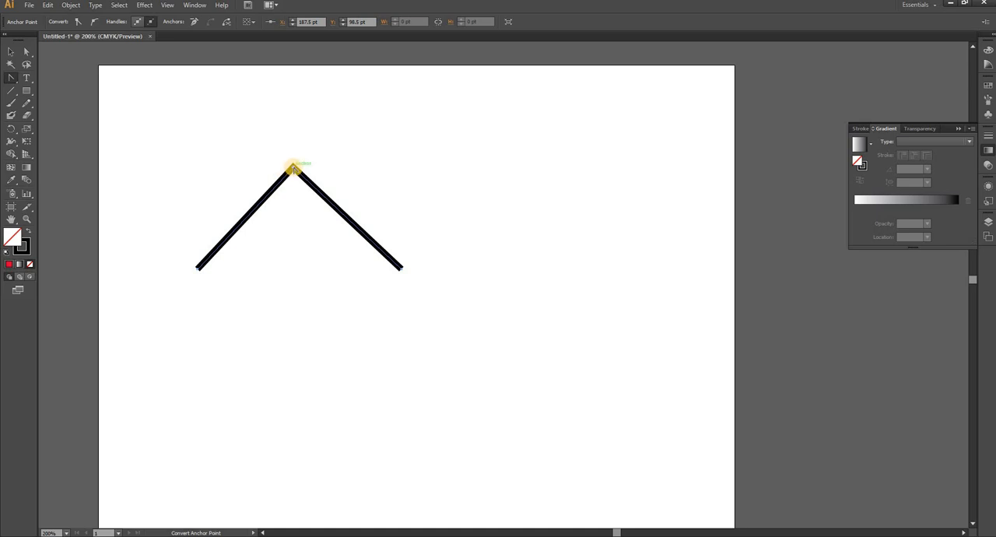
mouse_move(294, 169)
left_mouse_down()
mouse_move(285, 172)
mouse_move(309, 163)
mouse_move(323, 180)
mouse_move(343, 182)
mouse_move(376, 160)
mouse_move(345, 205)
mouse_move(378, 123)
left_mouse_up()
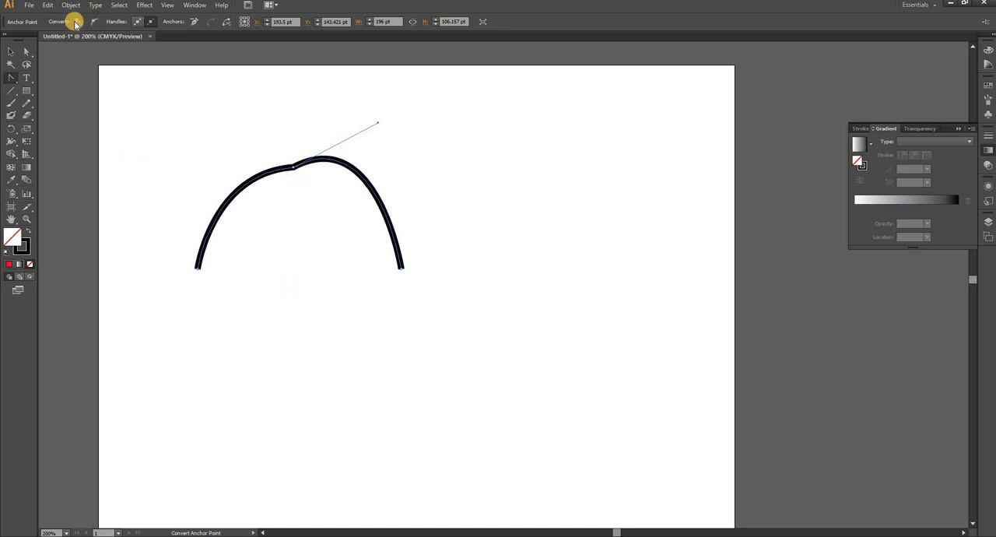
left_click(292, 168)
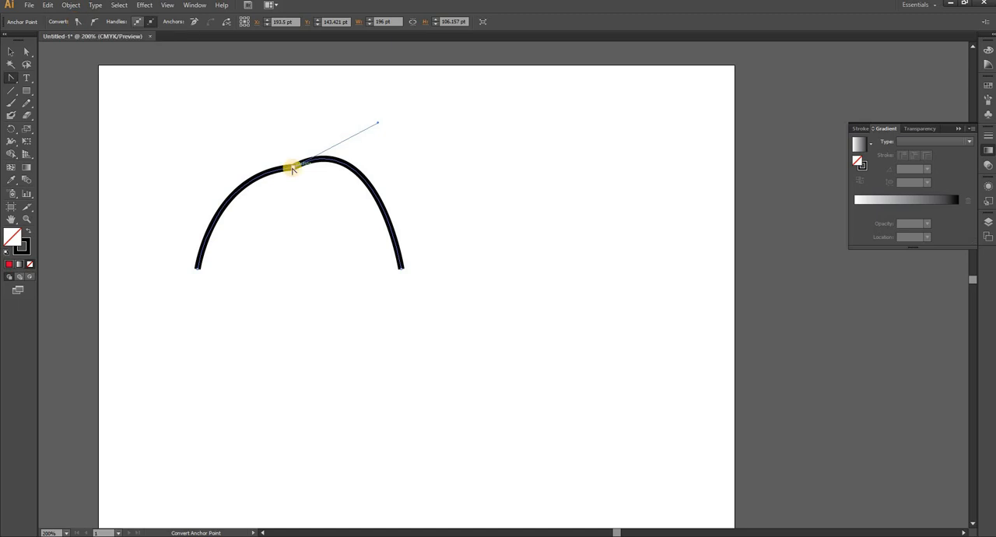
left_click(292, 169)
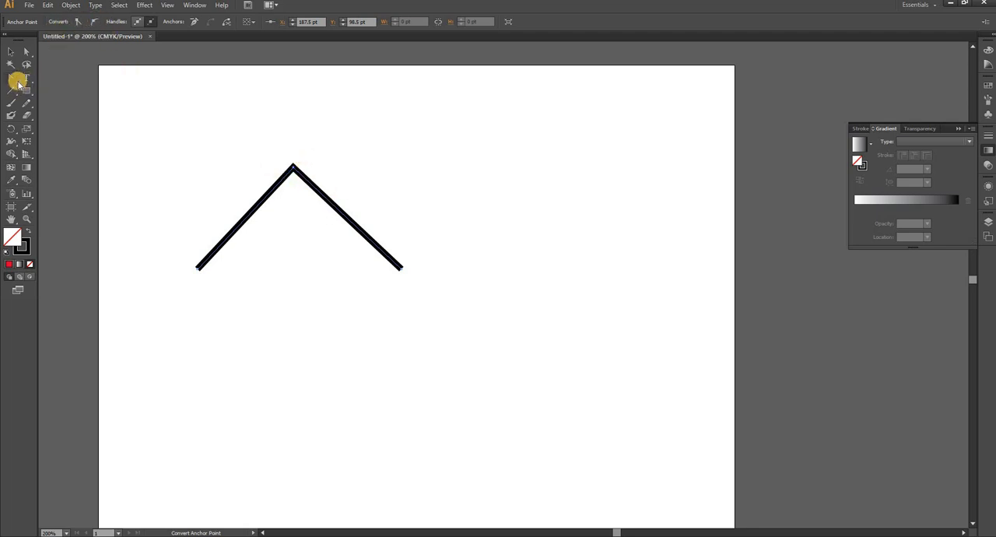
left_click_drag(19, 83, 89, 114)
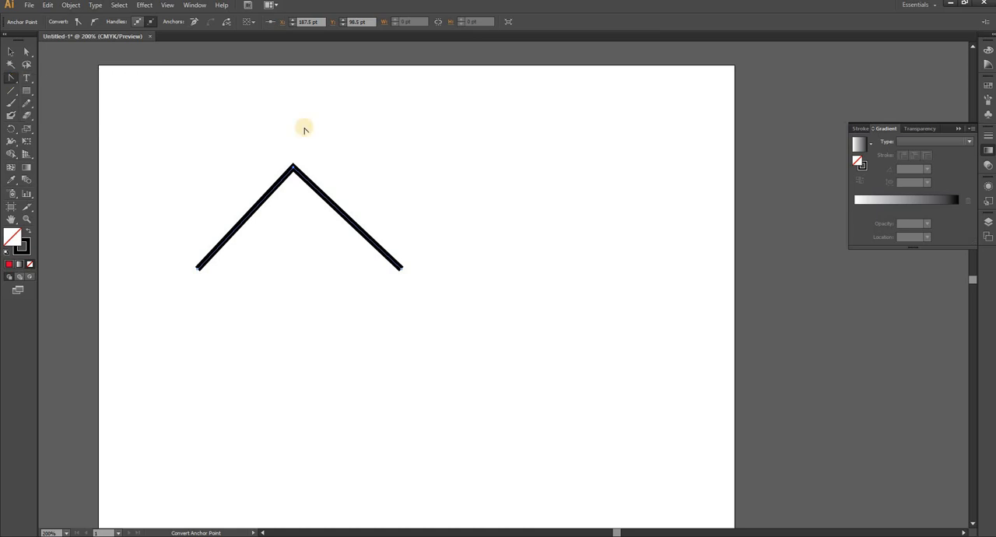